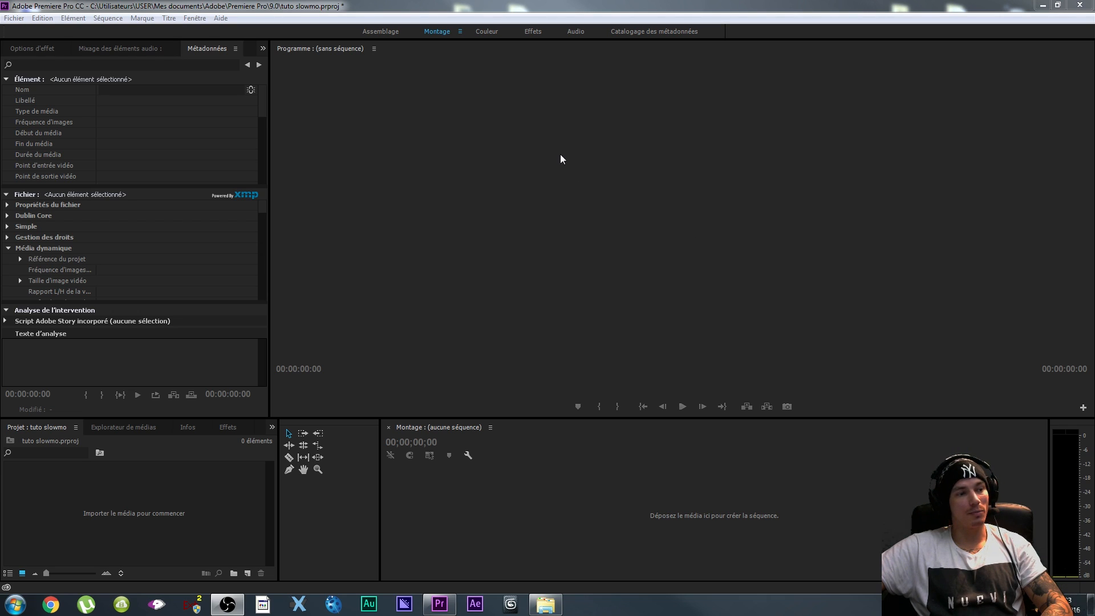
# Step: View the program's version information and close it
pyautogui.click(220, 19)
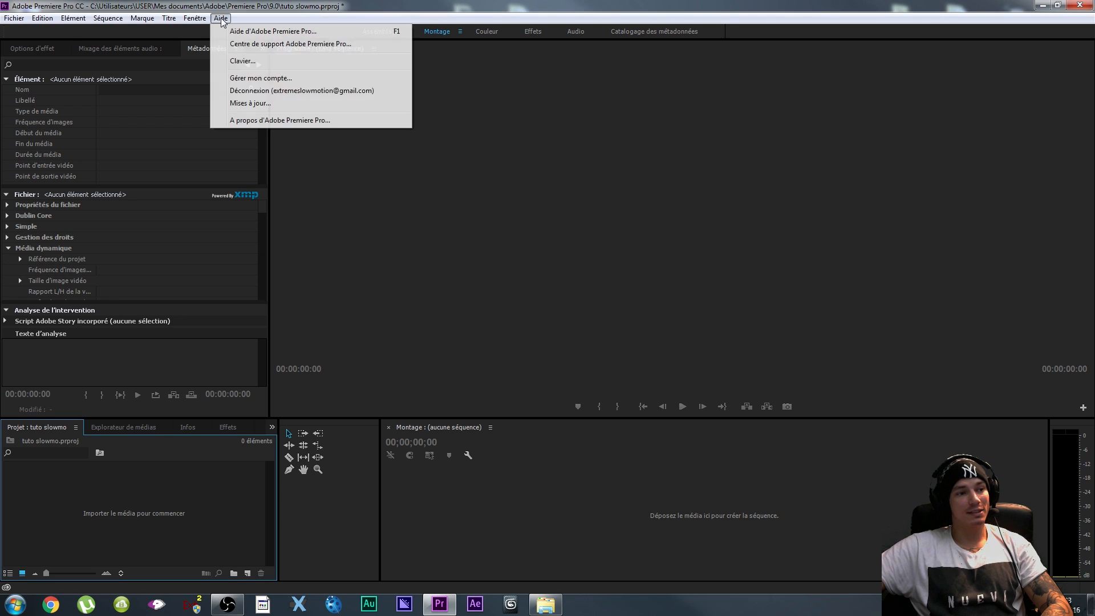
pyautogui.click(280, 120)
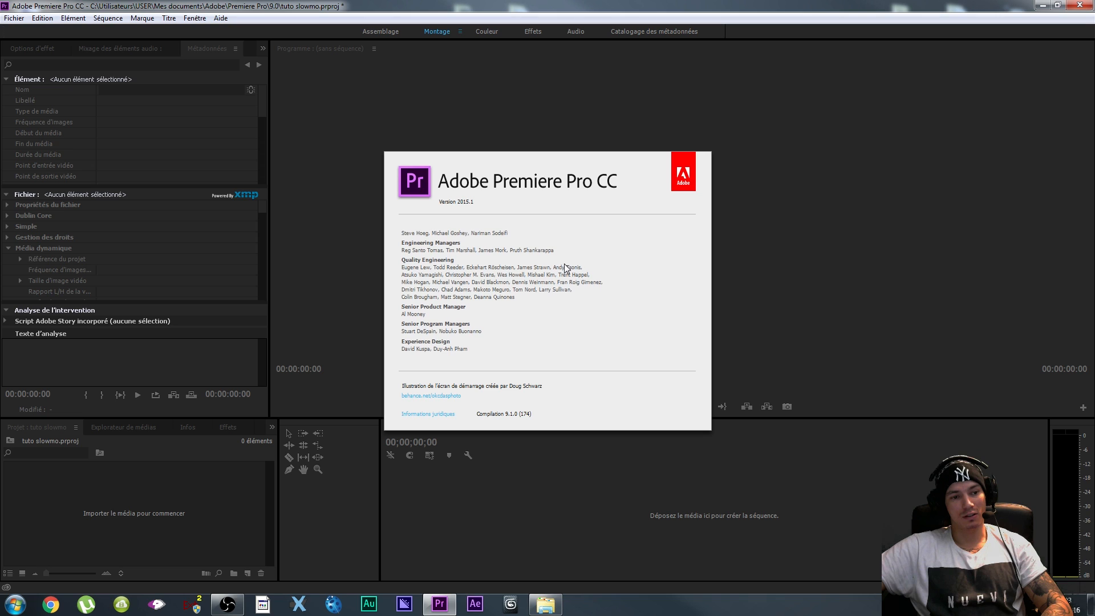
pyautogui.click(564, 264)
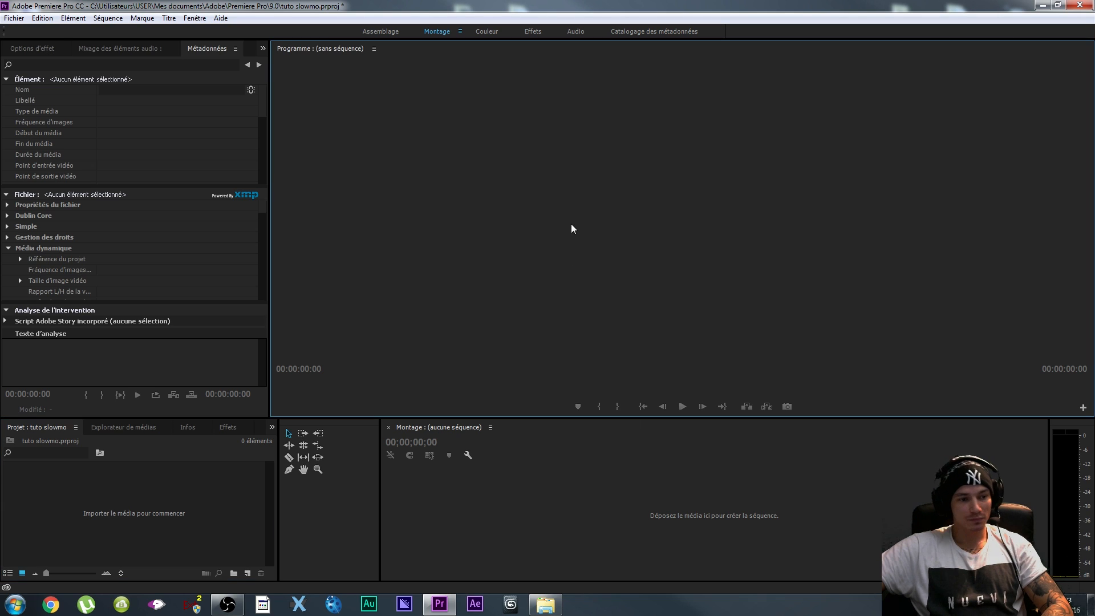
# Step: Import "Happy New Year 2014 - Crazy Party in Slow Motion.mp4" and create a sequence from it in the empty timeline
pyautogui.moveTo(393, 11); pyautogui.dragTo(411, 28)
pyautogui.moveTo(32, 442); pyautogui.dragTo(223, 479)
pyautogui.doubleClick(481, 30)
pyautogui.moveTo(18, 496); pyautogui.dragTo(630, 502)
# Step: Cut the timeline clip at 00;00;07;17 and delete the part before the cut
pyautogui.click(505, 454)
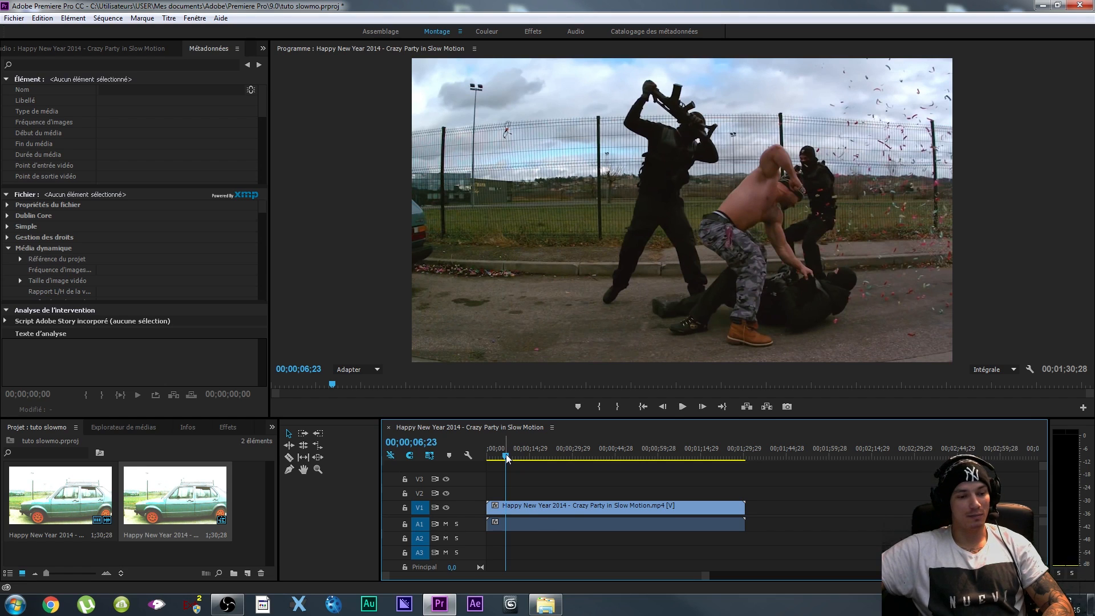
pyautogui.click(507, 455)
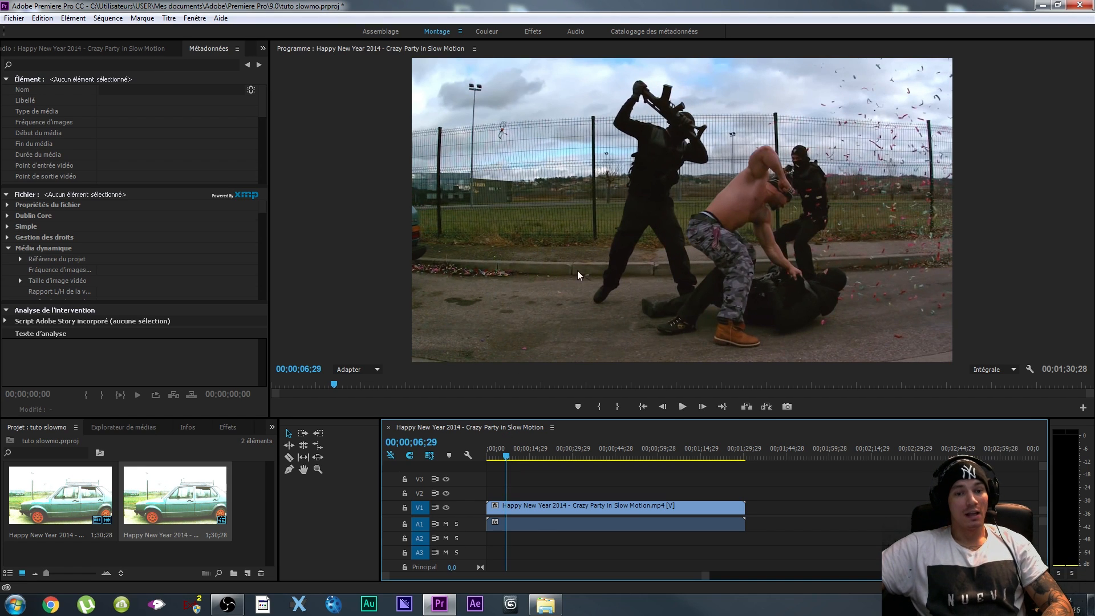
pyautogui.click(509, 456)
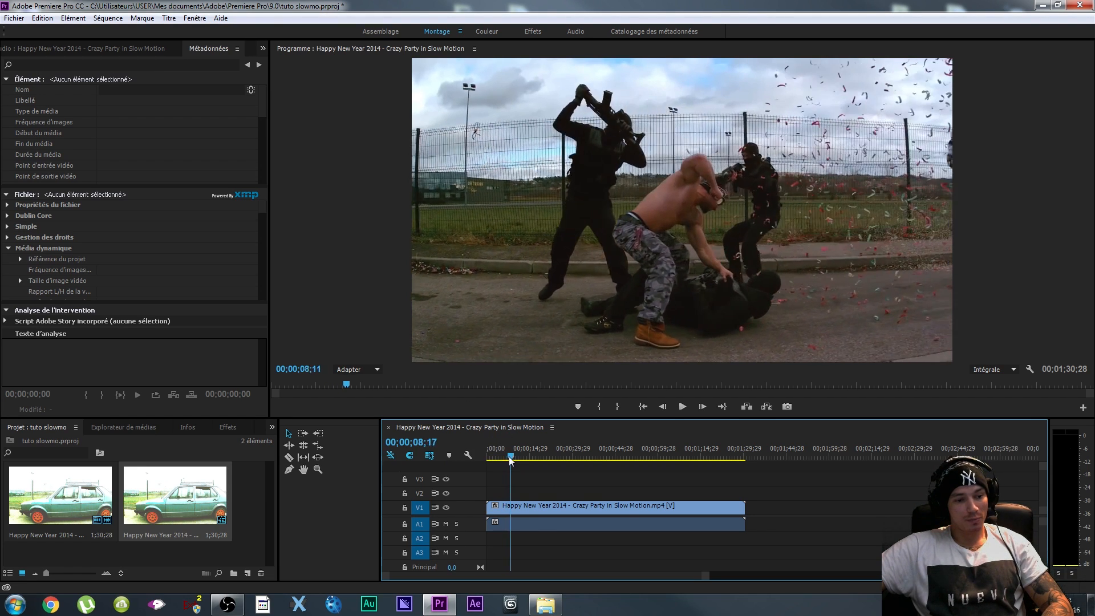
pyautogui.click(544, 516)
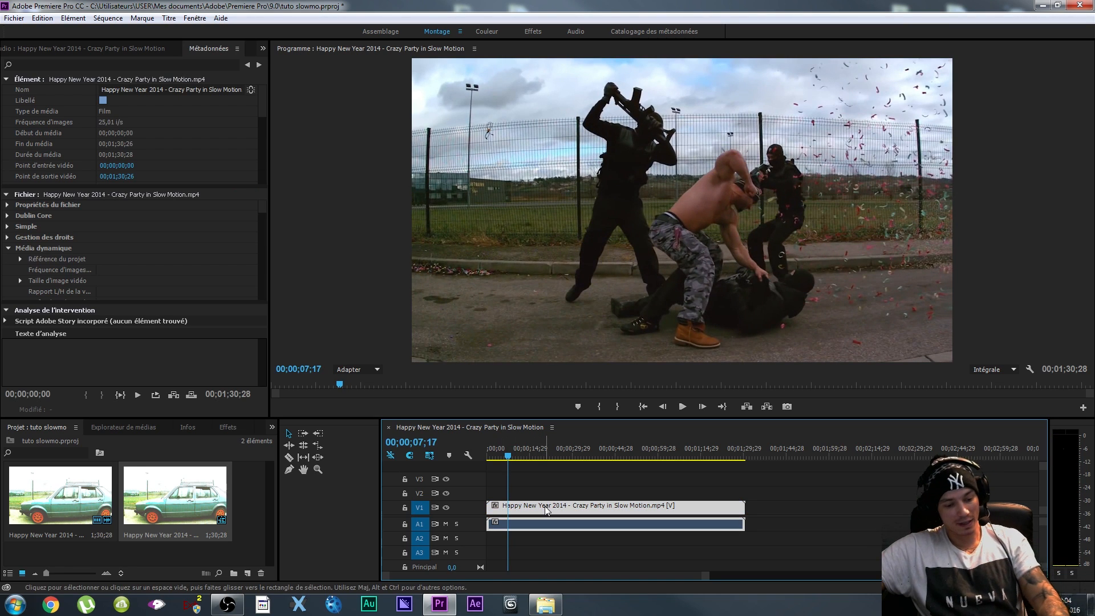
pyautogui.hotkey('ctrl', 'k')
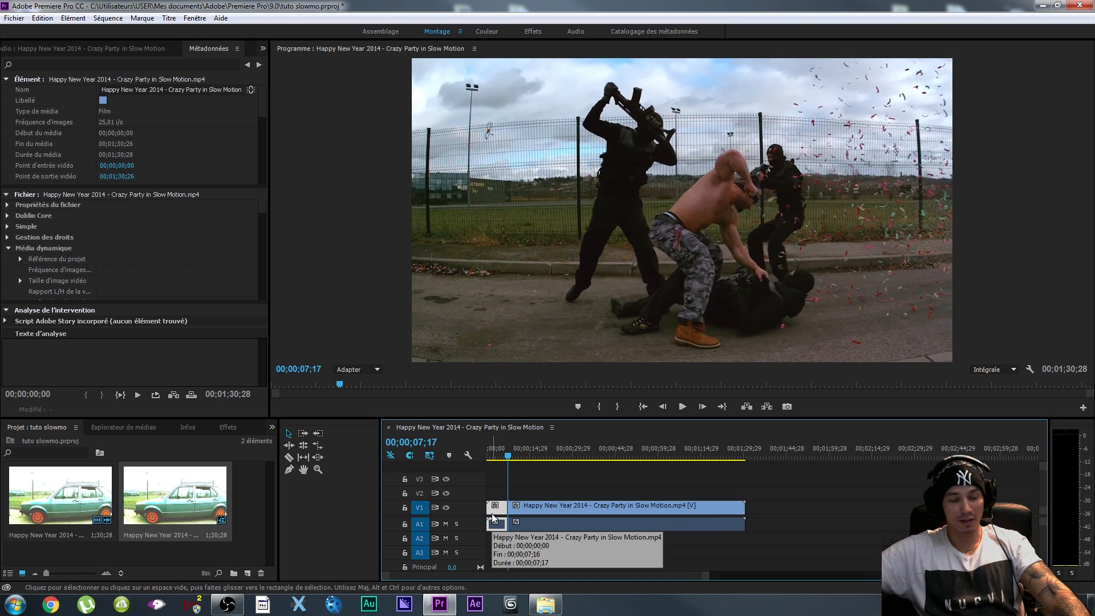
pyautogui.press('Delete')
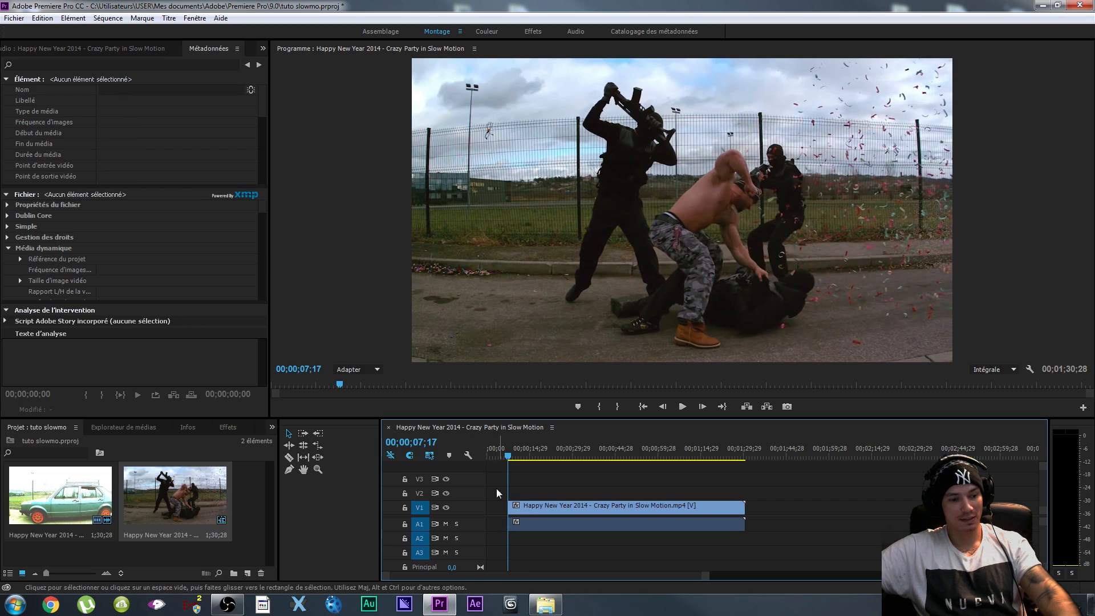
# Step: Cut the remaining clip at 00;00;19;29 and delete the part after the cut
pyautogui.moveTo(508, 458); pyautogui.dragTo(544, 461)
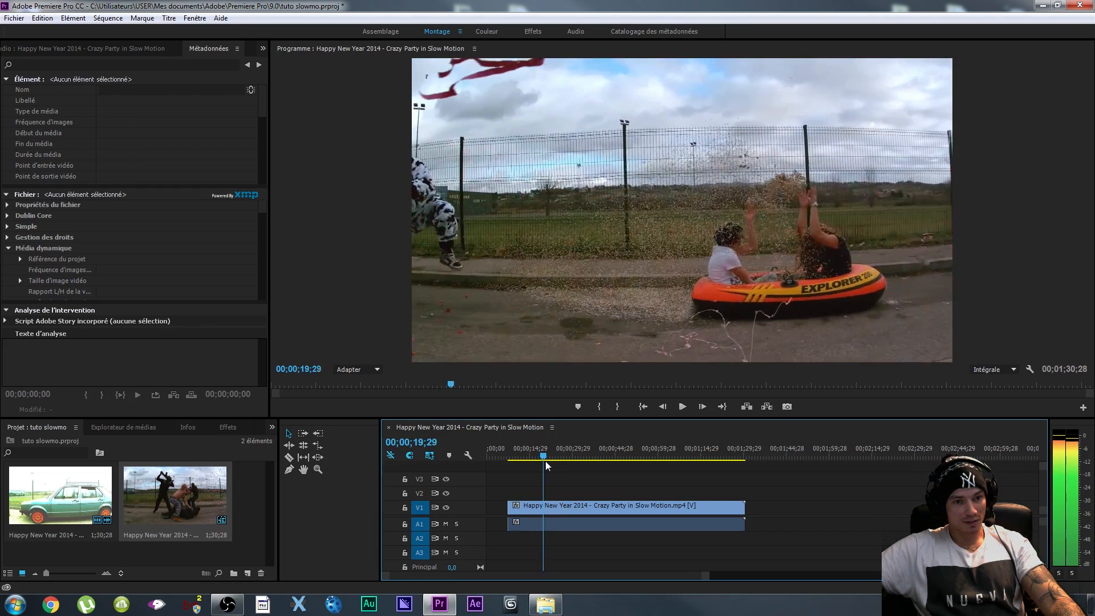
pyautogui.click(581, 509)
pyautogui.hotkey('ctrl', 'k')
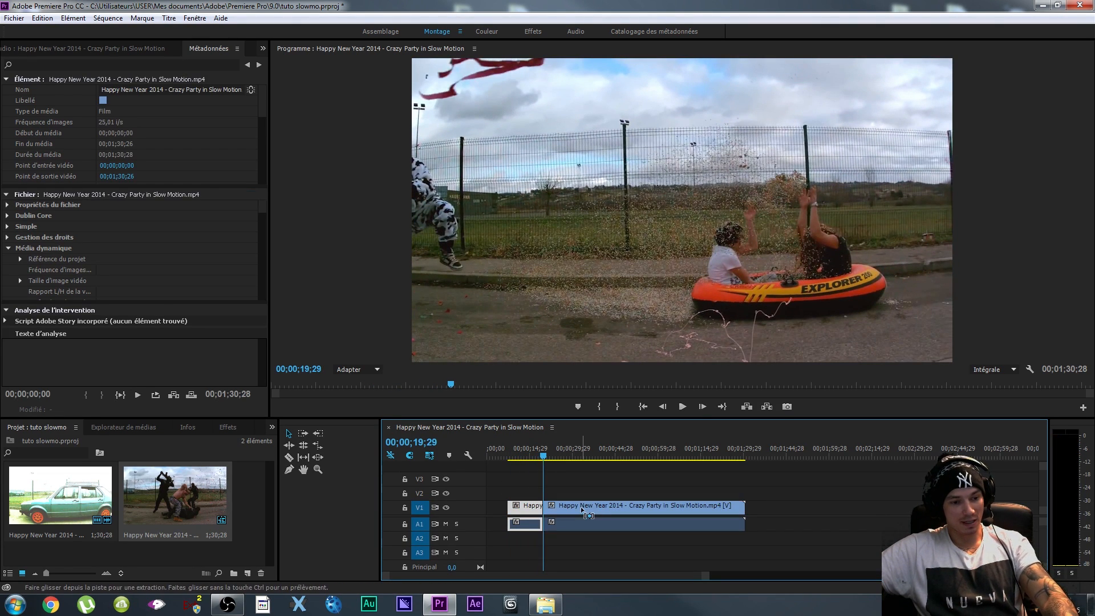
pyautogui.click(582, 509)
pyautogui.press('Delete')
# Step: Move the trimmed clip to the start of the sequence on tracks V1 and A1
pyautogui.moveTo(711, 574); pyautogui.dragTo(715, 574)
pyautogui.click(522, 508)
pyautogui.moveTo(522, 507); pyautogui.dragTo(502, 508)
# Step: Play the trimmed clip from the beginning and check its frame rate and video size in the metadata
pyautogui.moveTo(548, 454); pyautogui.dragTo(409, 459)
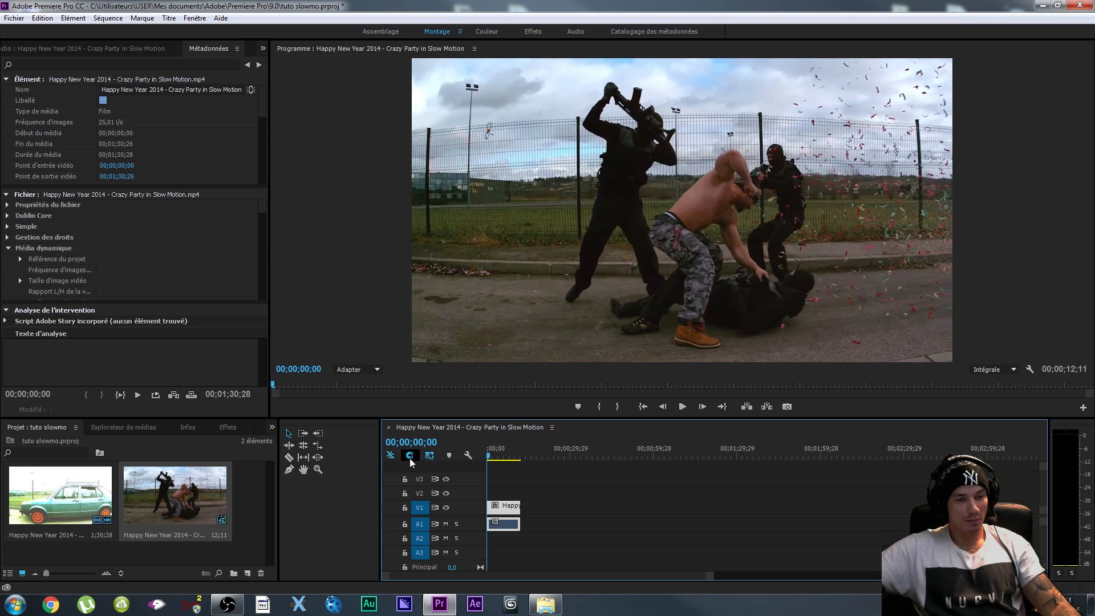
pyautogui.press('space')
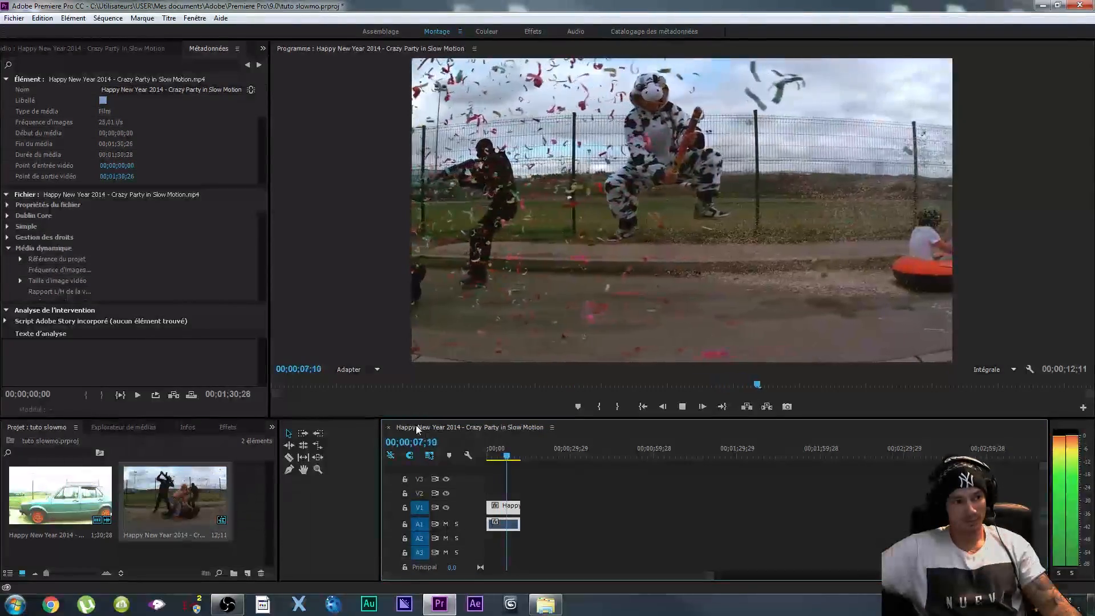
pyautogui.press('space')
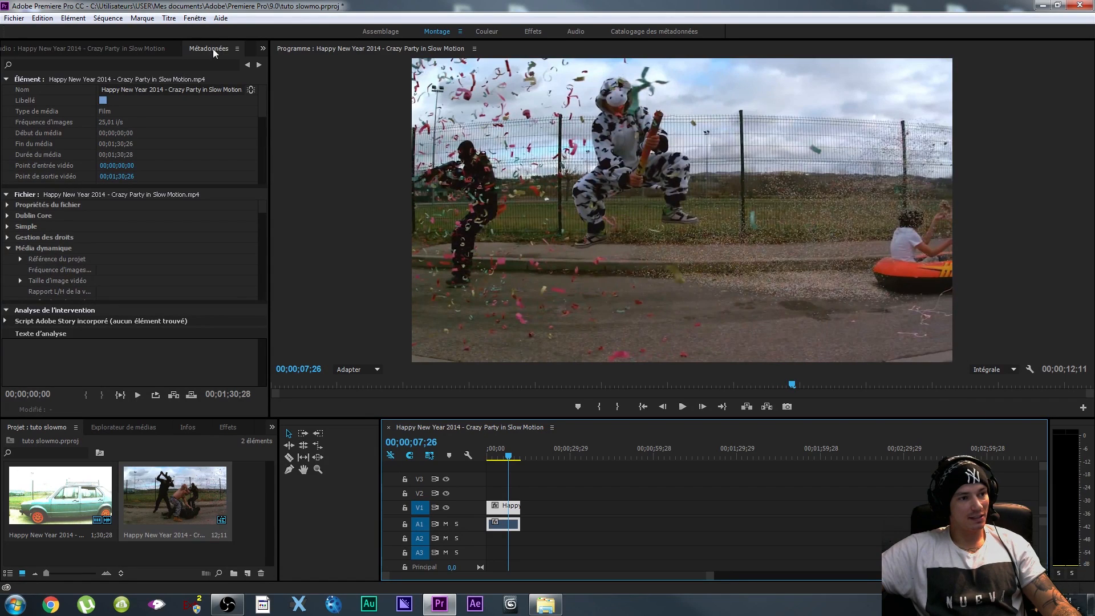
pyautogui.moveTo(261, 106); pyautogui.dragTo(268, 140)
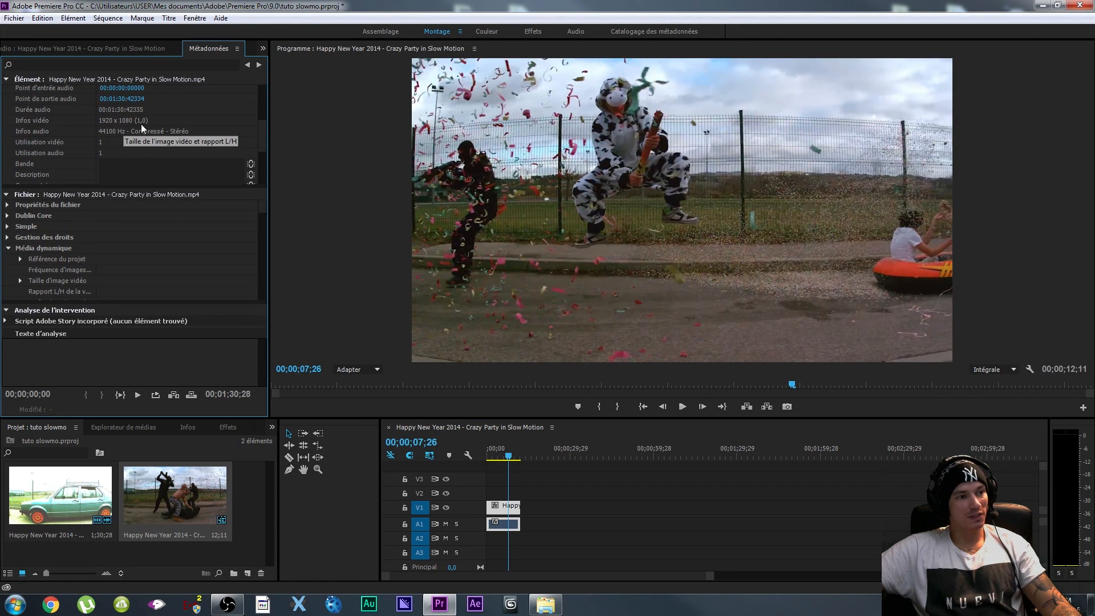
# Step: Set the playback speed of the timeline clip to 50%
pyautogui.click(505, 508)
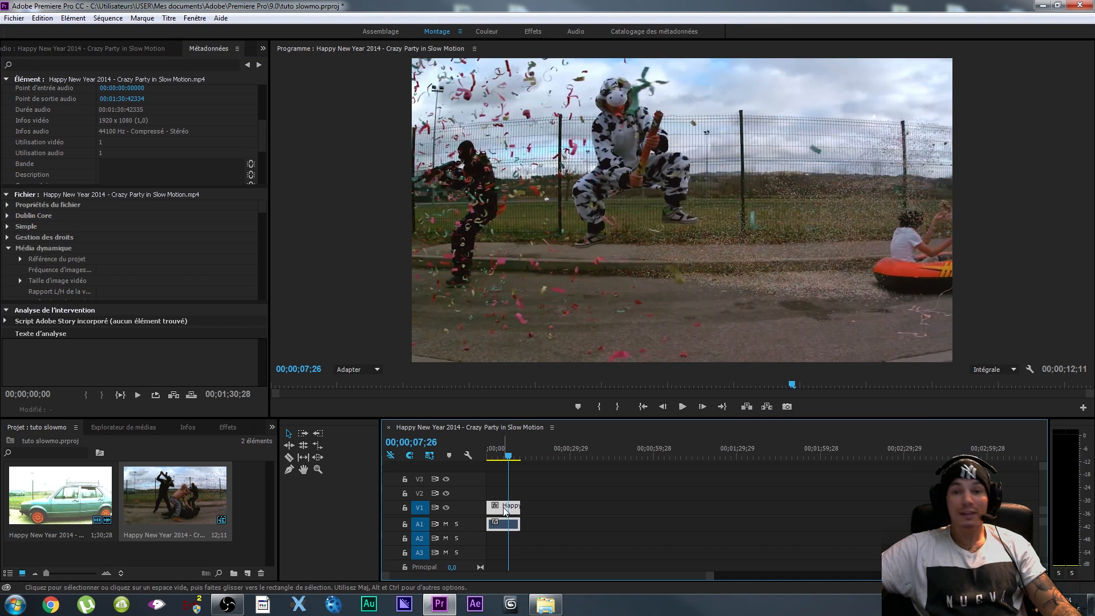
pyautogui.rightClick(503, 508)
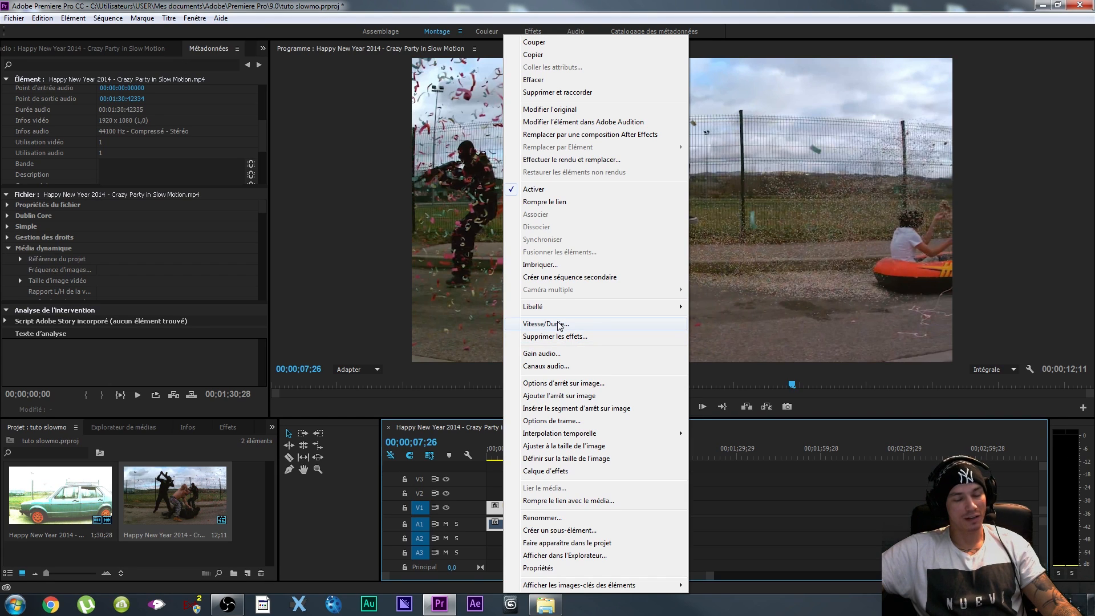
pyautogui.click(559, 324)
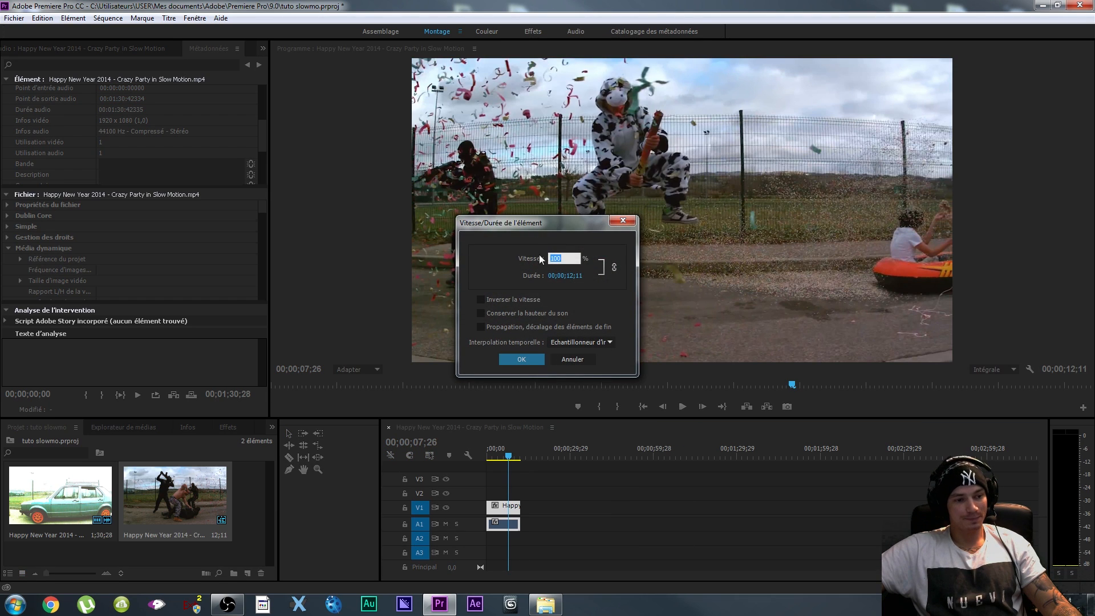
pyautogui.write('50')
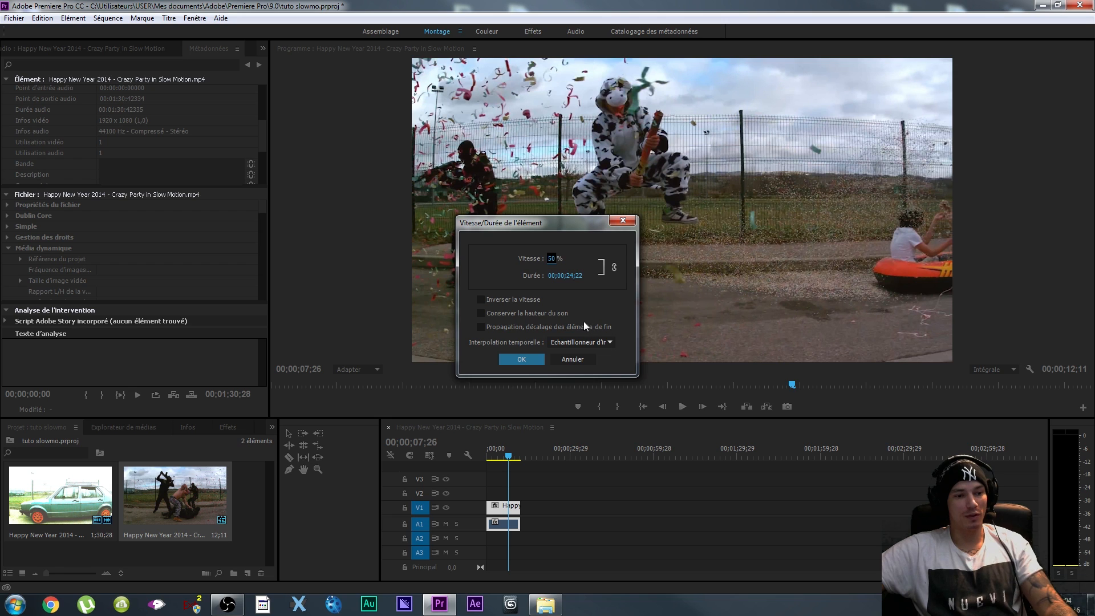
pyautogui.click(531, 358)
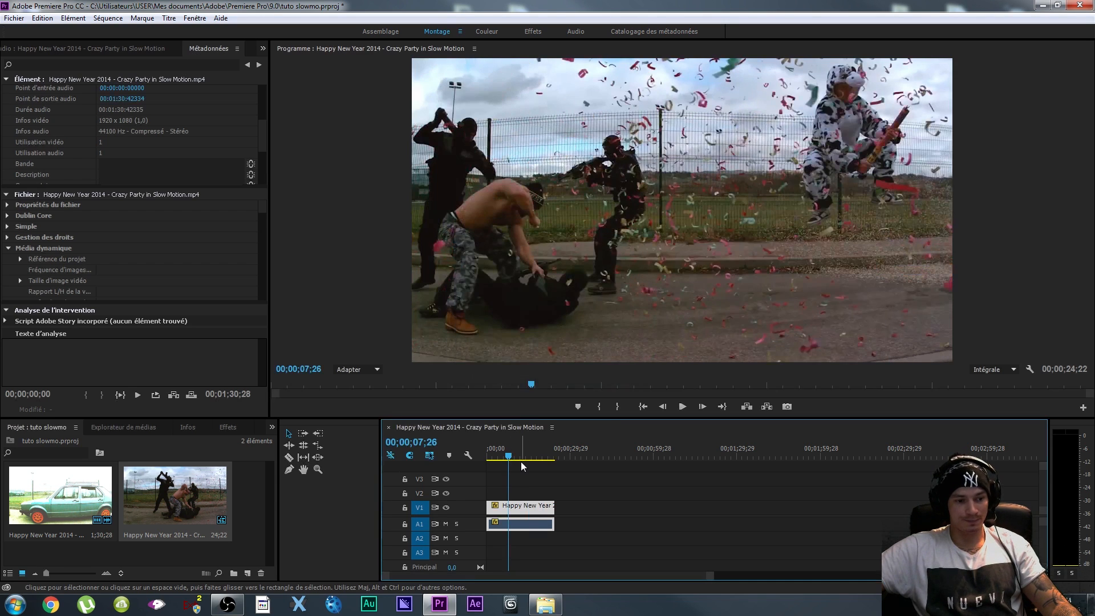
# Step: Play the half-speed clip from the beginning to check how smooth the motion is
pyautogui.moveTo(504, 455); pyautogui.dragTo(477, 455)
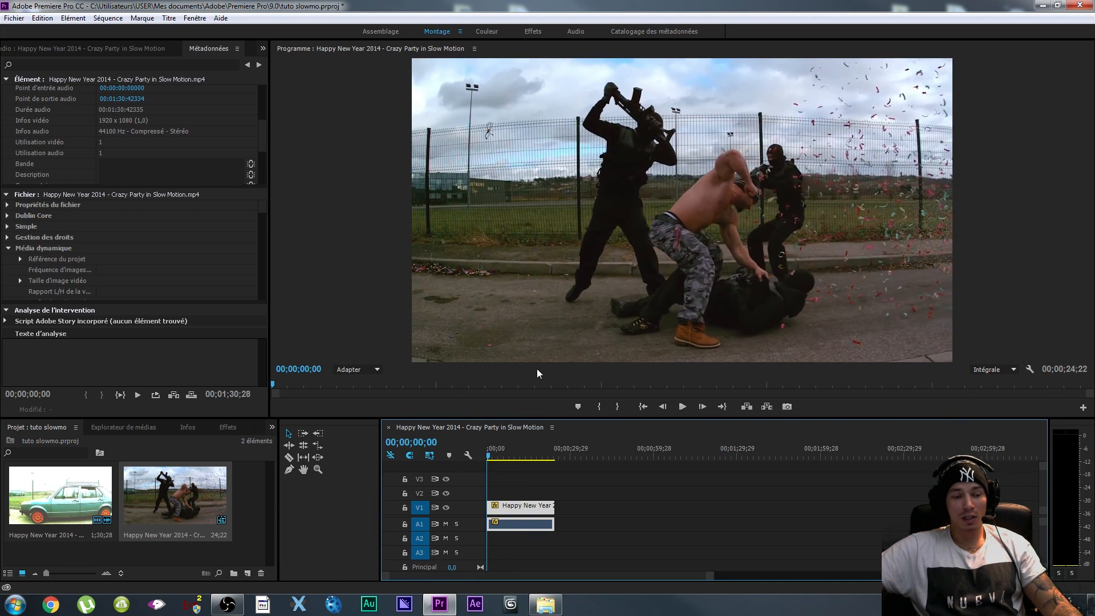
pyautogui.press('space')
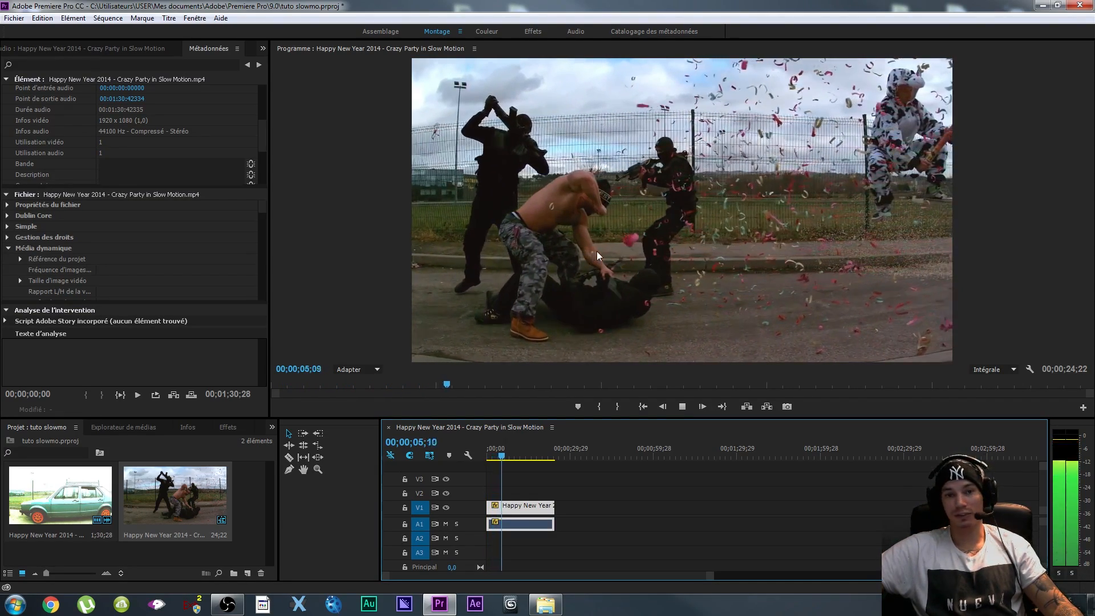
pyautogui.press('space')
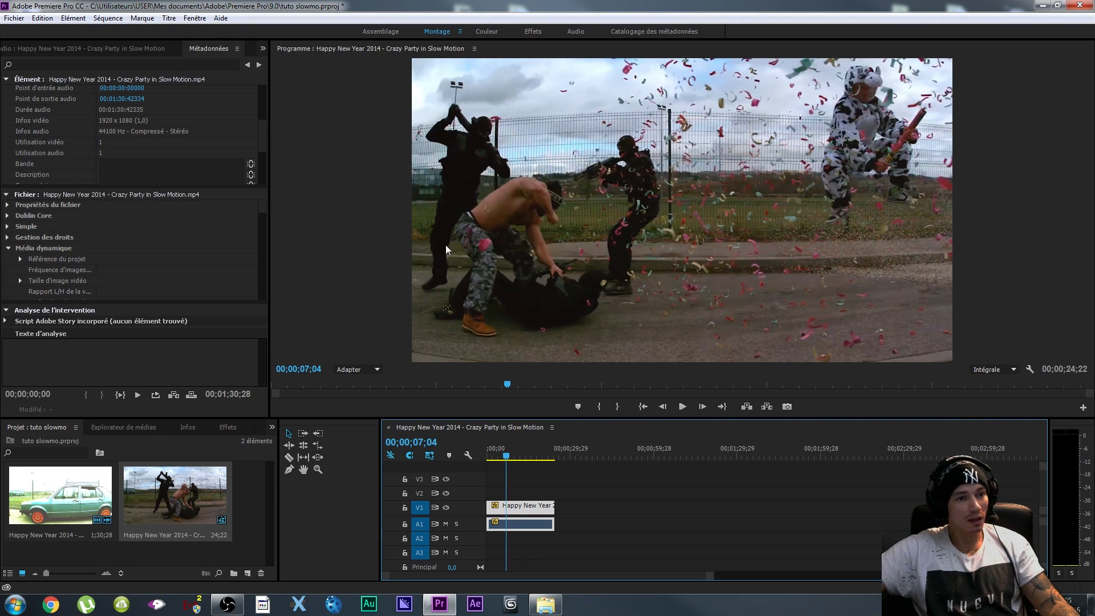
# Step: Set the clip's time interpolation to Flux optique in its speed and duration settings
pyautogui.rightClick(515, 509)
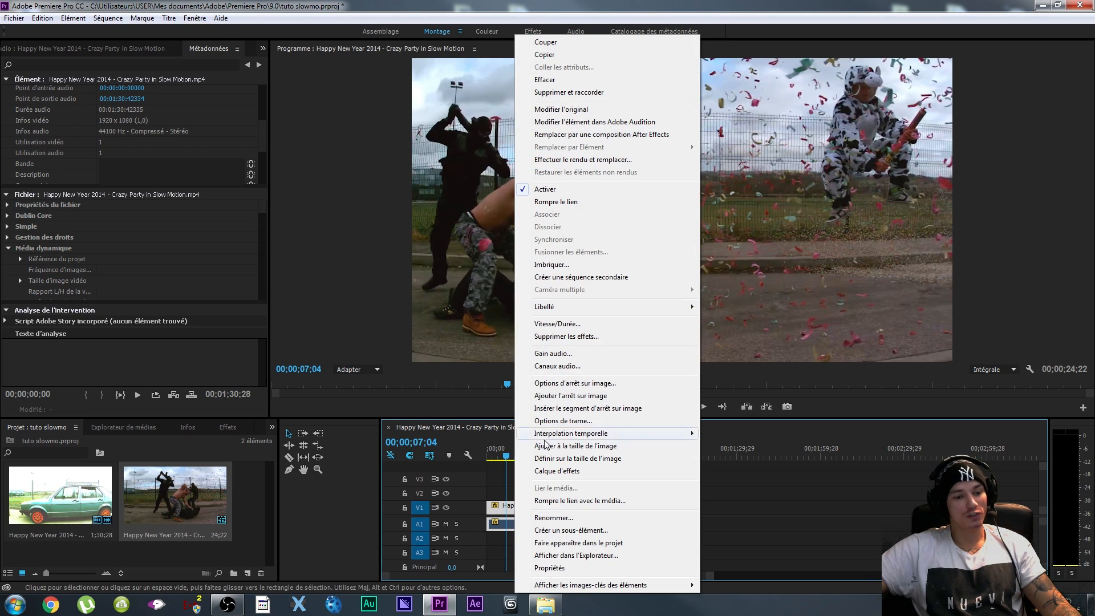
pyautogui.click(556, 323)
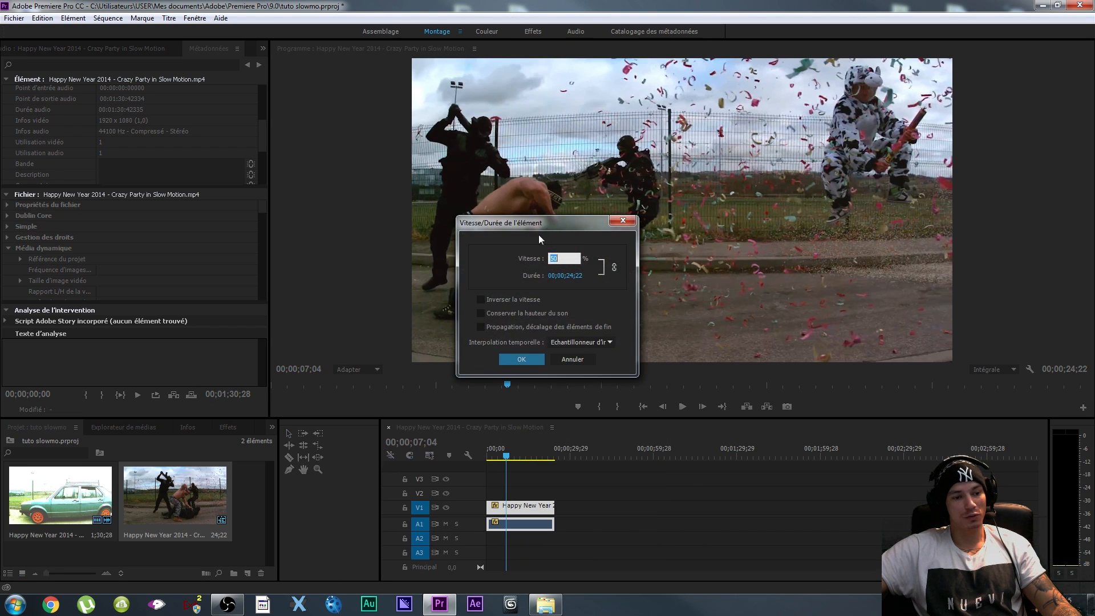
pyautogui.click(591, 343)
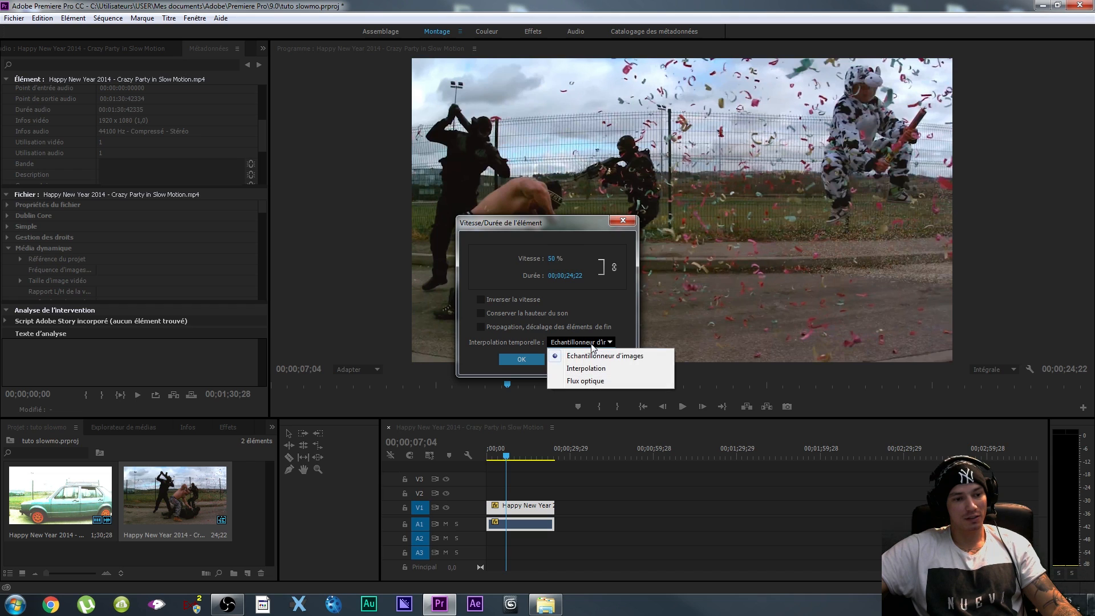
pyautogui.click(593, 381)
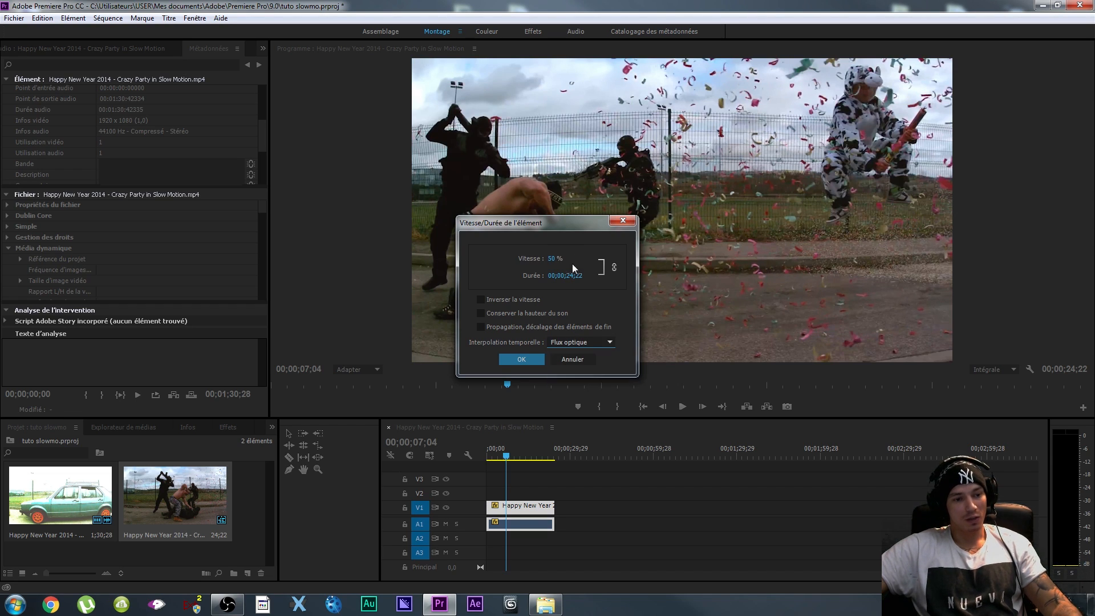
pyautogui.click(535, 360)
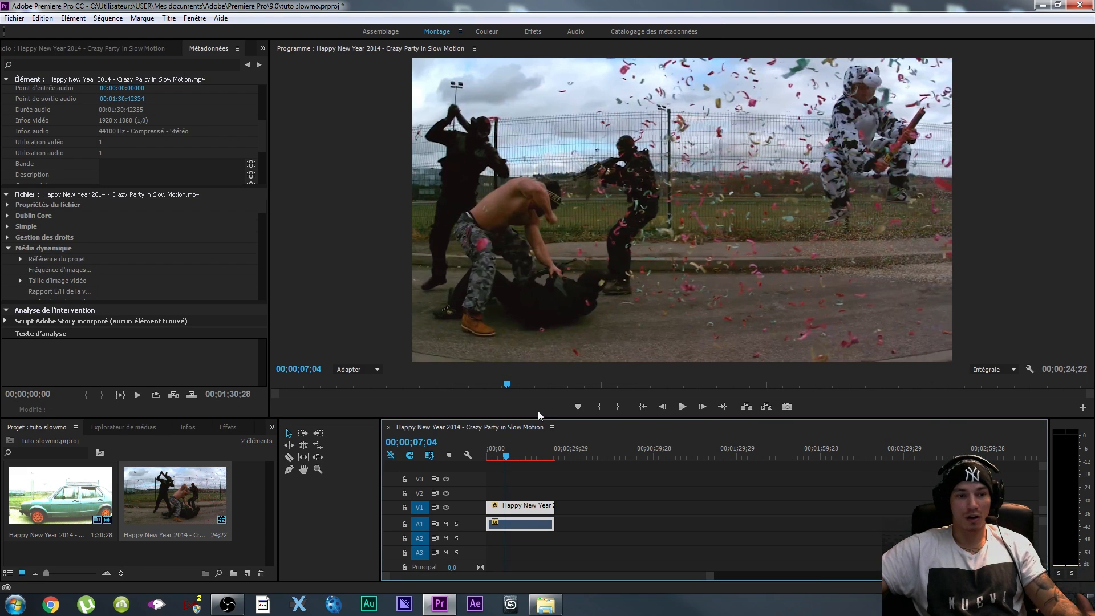
# Step: Preview the clip with optical flow interpolation from the beginning of the sequence
pyautogui.moveTo(511, 449); pyautogui.dragTo(481, 460)
pyautogui.press('space')
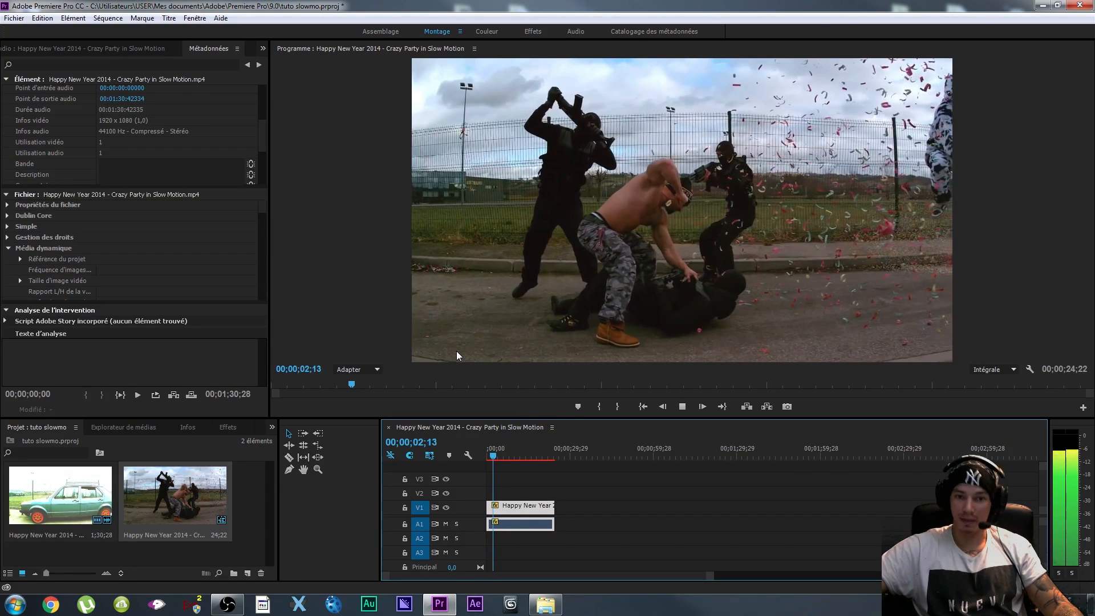
pyautogui.press('space')
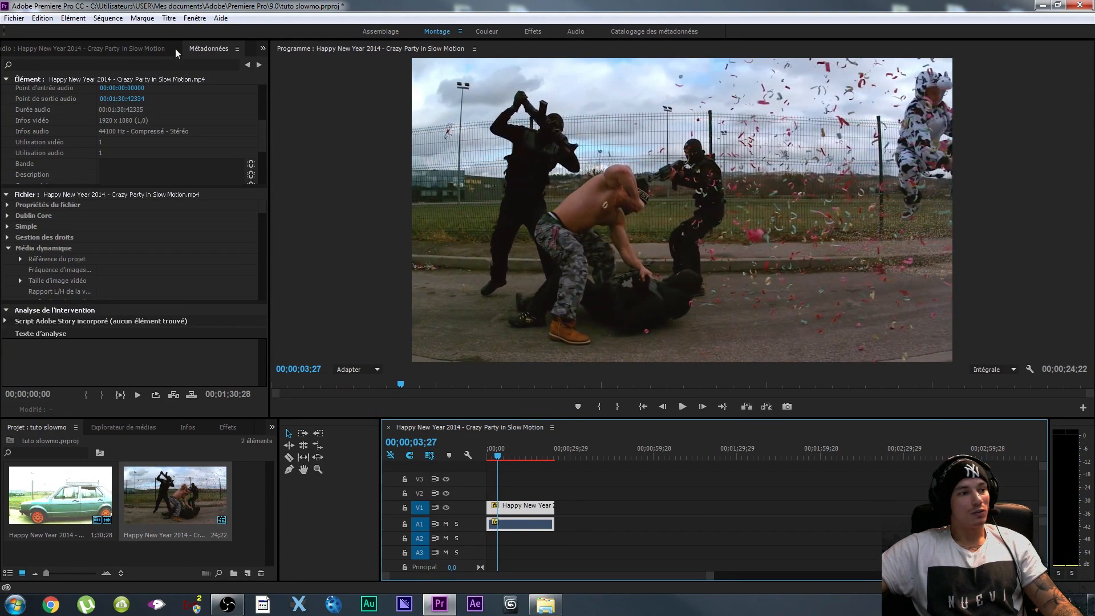
# Step: Render the sequence from the in point to the out point
pyautogui.click(109, 19)
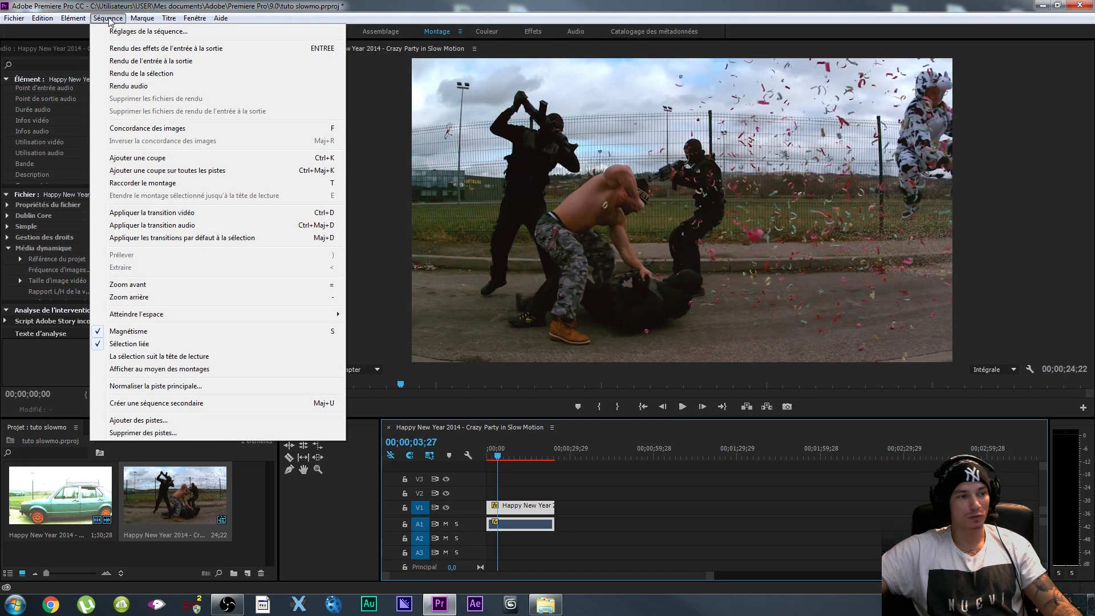
pyautogui.click(152, 62)
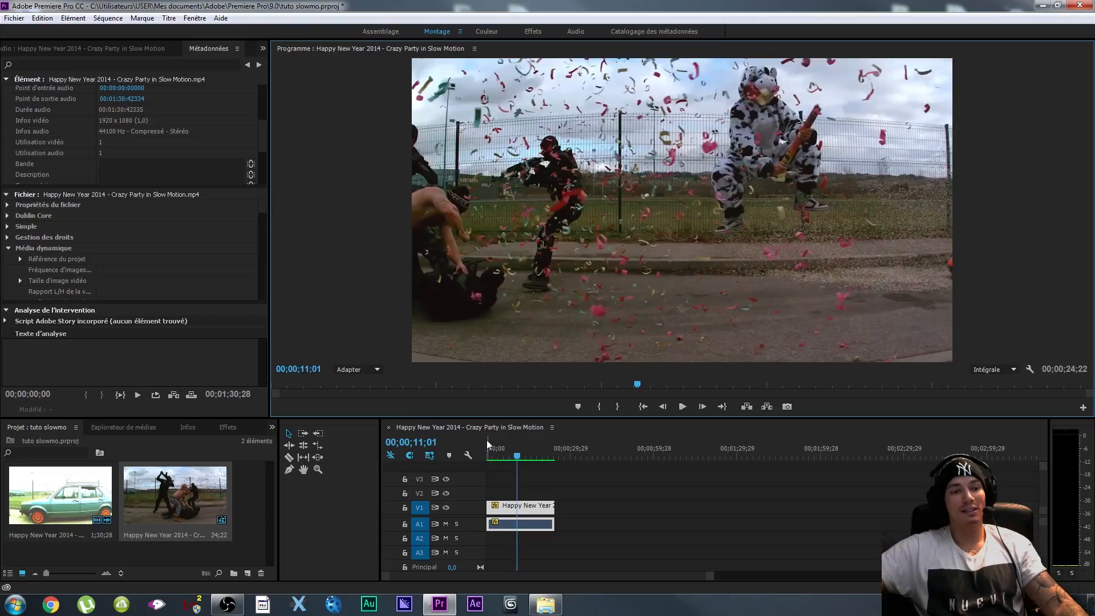
# Step: Lower the clip's speed to 35% in its speed and duration settings, keeping Flux optique interpolation
pyautogui.rightClick(528, 506)
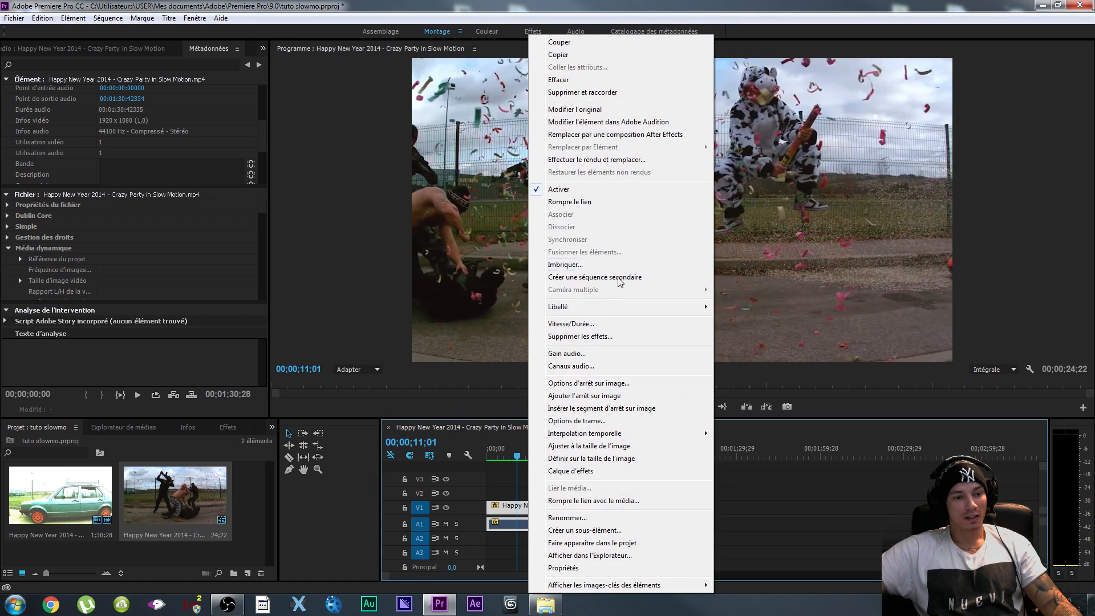
pyautogui.click(586, 330)
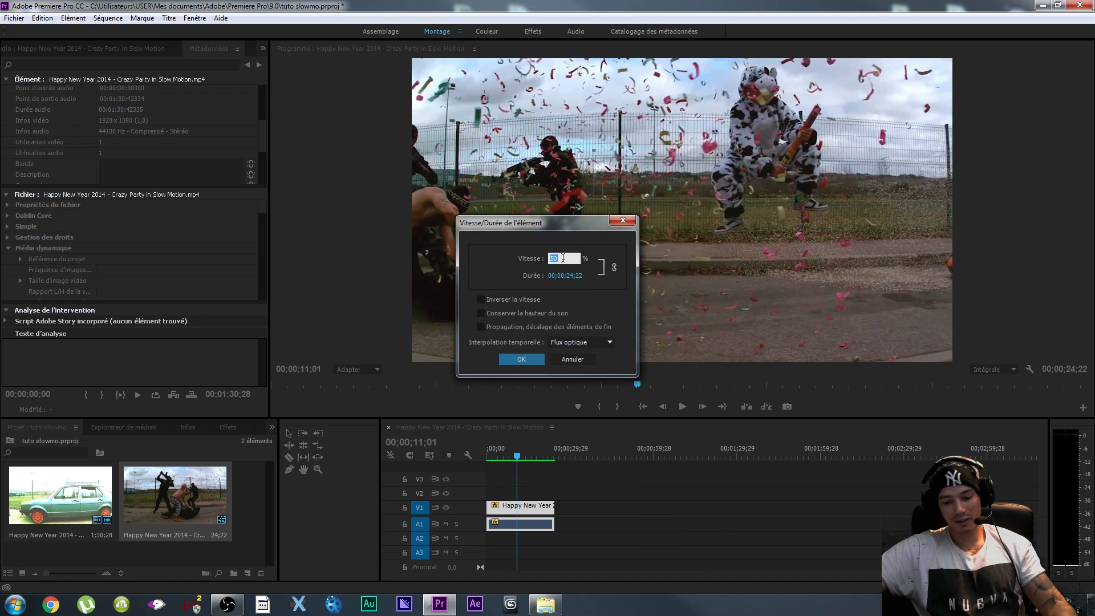
pyautogui.write('35')
pyautogui.click(600, 292)
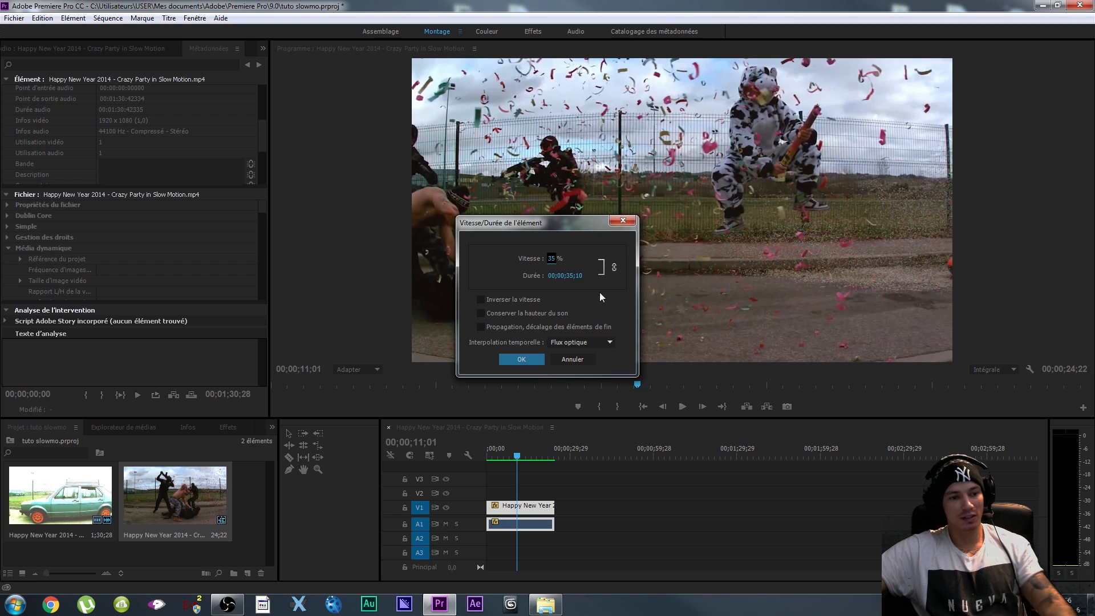
pyautogui.click(532, 360)
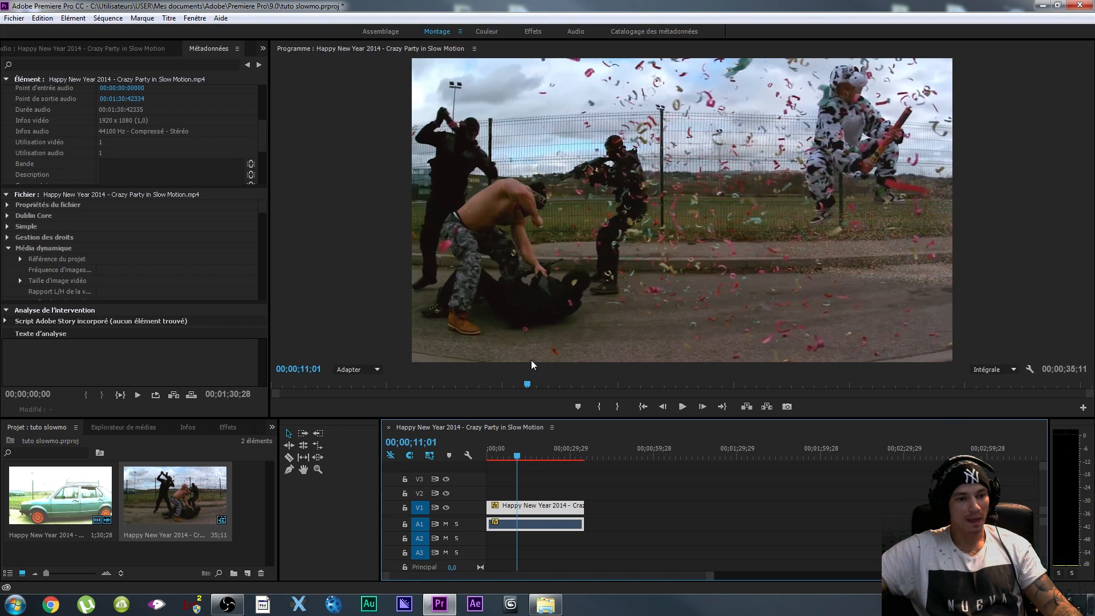
# Step: Render the sequence from in point to out point and watch the 35% slow-motion playback
pyautogui.click(125, 19)
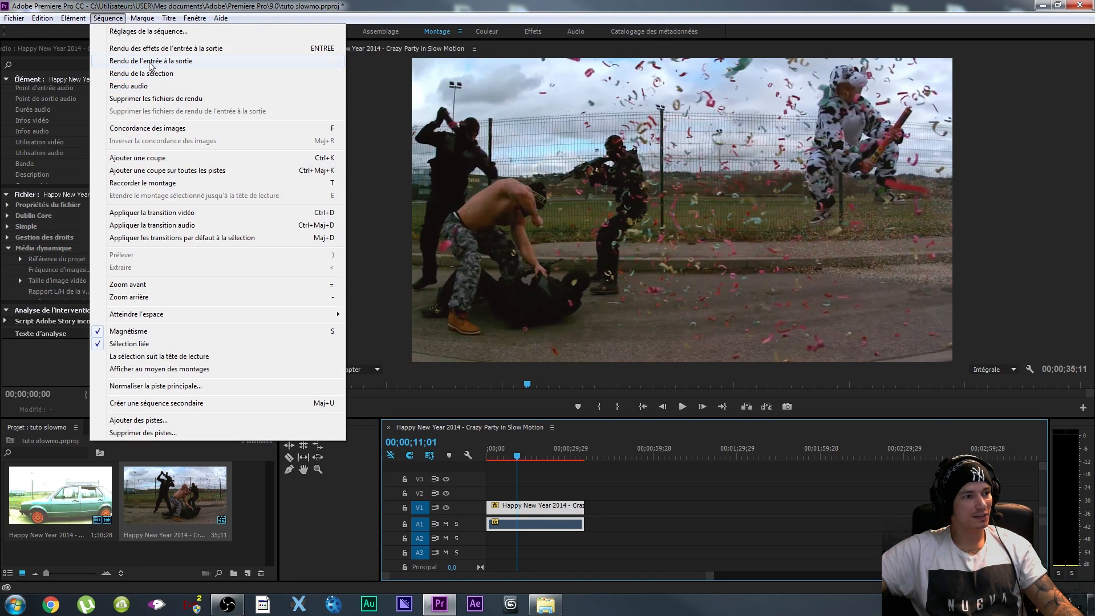
pyautogui.click(152, 61)
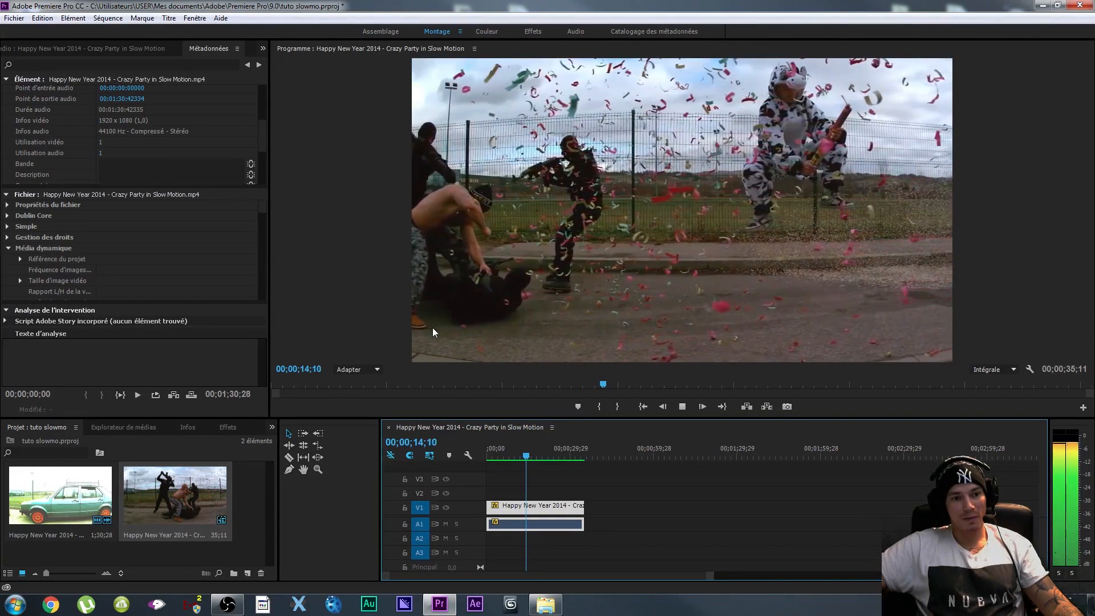
pyautogui.press('space')
# Step: Inspect the confetti and characters during playback at 150% preview zoom, and return the preview to Adapter
pyautogui.click(357, 369)
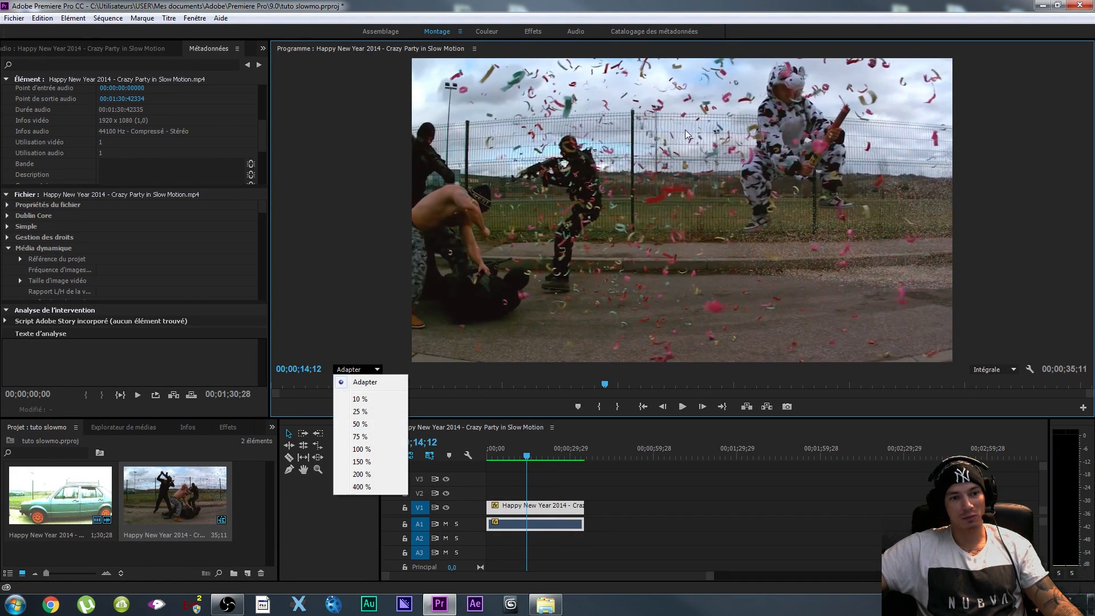
pyautogui.click(362, 461)
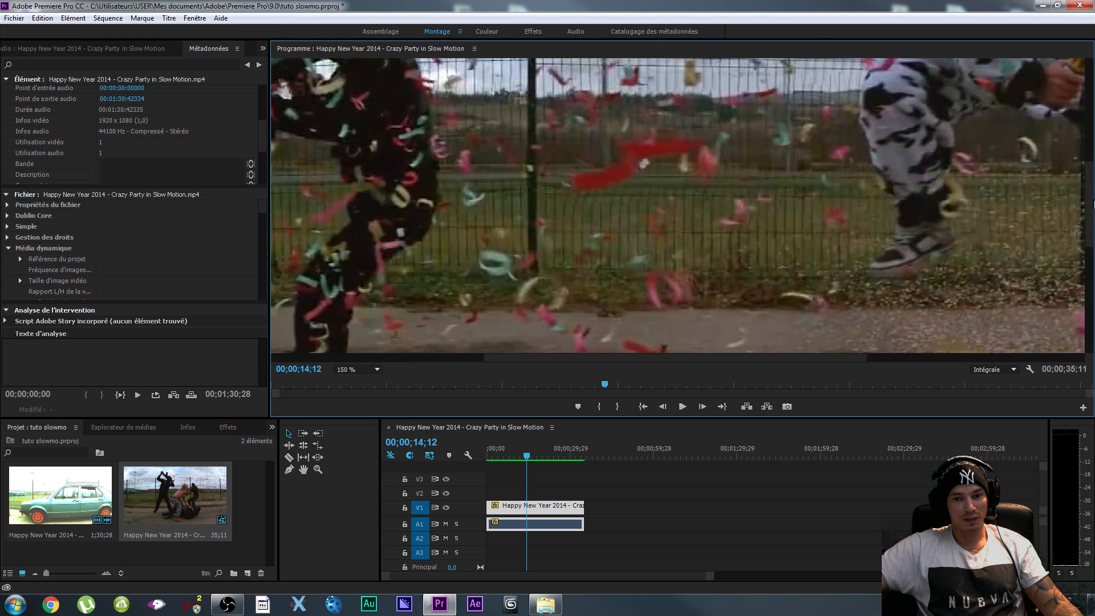
pyautogui.moveTo(1091, 208); pyautogui.dragTo(1090, 164)
pyautogui.moveTo(605, 385); pyautogui.dragTo(586, 386)
pyautogui.press('space')
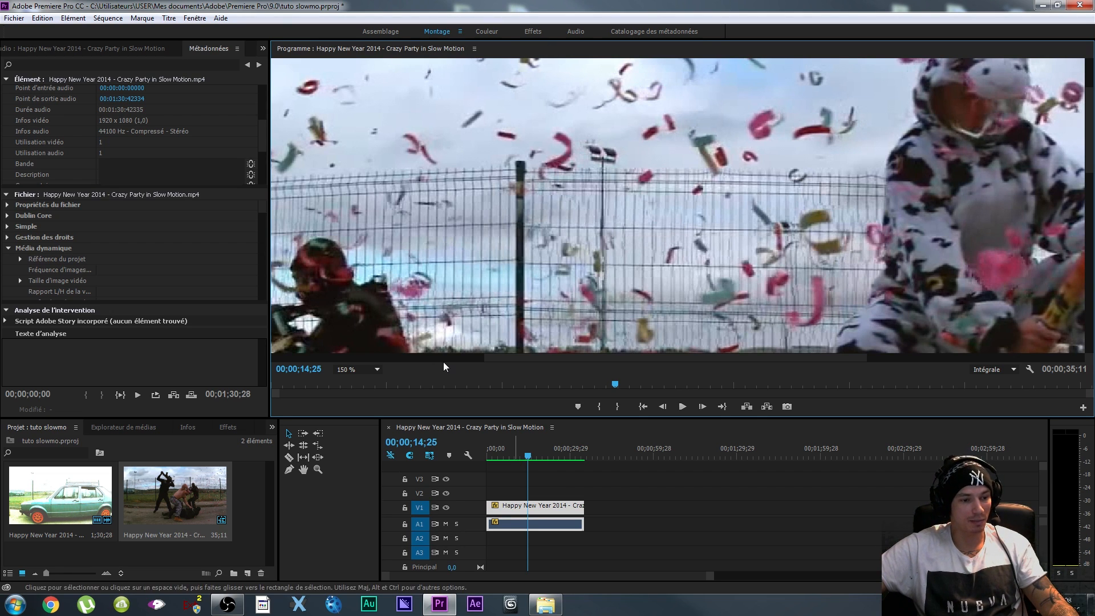
pyautogui.click(367, 371)
pyautogui.click(365, 382)
# Step: Import VFX breakdown - Tuto 3ds prochainement.mp4 into the project and append it after the existing clip on V1 and A1
pyautogui.moveTo(528, 6); pyautogui.dragTo(548, 52)
pyautogui.moveTo(17, 398); pyautogui.dragTo(246, 517)
pyautogui.doubleClick(625, 51)
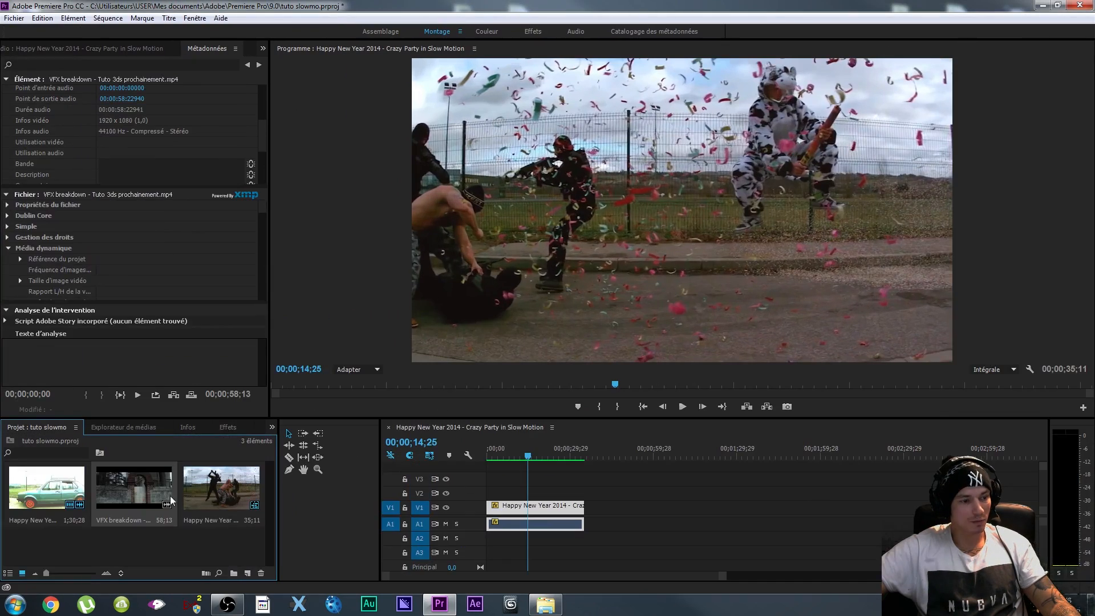
pyautogui.moveTo(130, 476); pyautogui.dragTo(592, 520)
# Step: Check the frame rate of the VFX breakdown clip in its metadata
pyautogui.moveTo(599, 450); pyautogui.dragTo(613, 447)
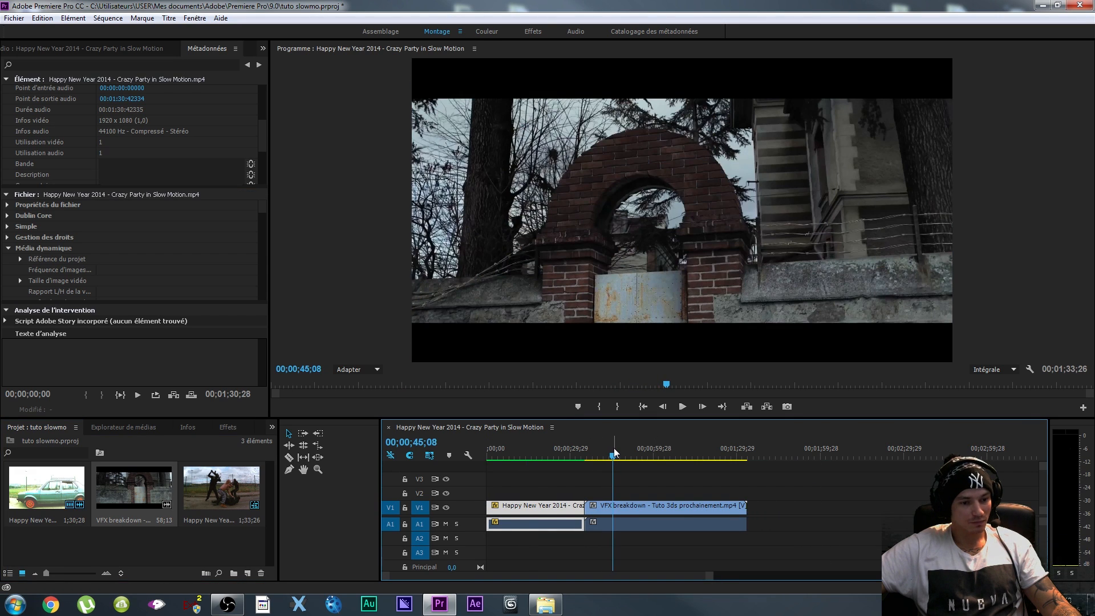
pyautogui.click(656, 511)
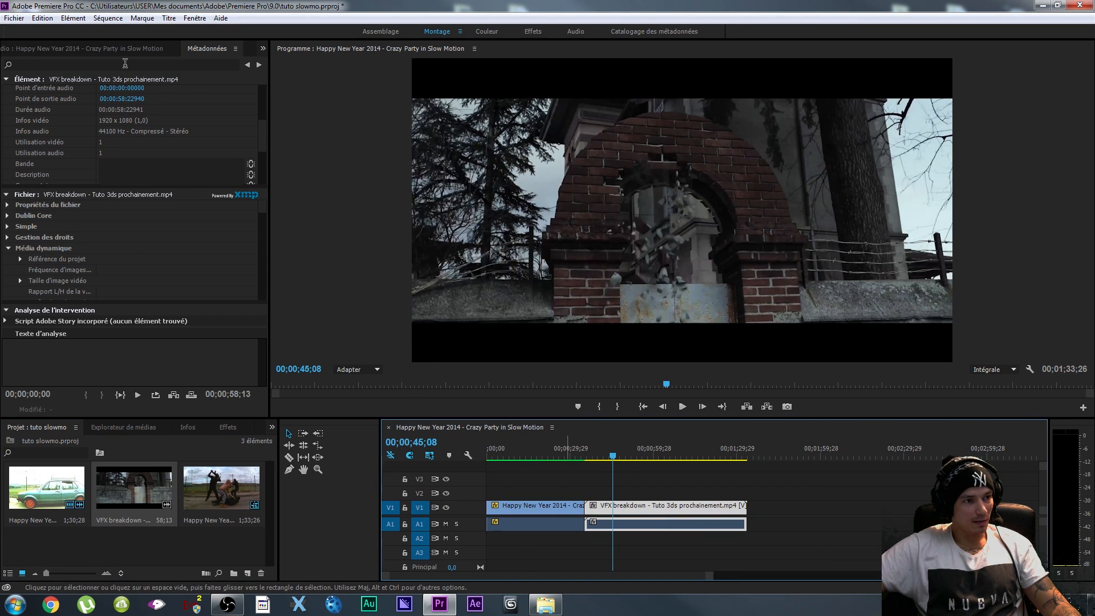
pyautogui.moveTo(264, 136); pyautogui.dragTo(262, 86)
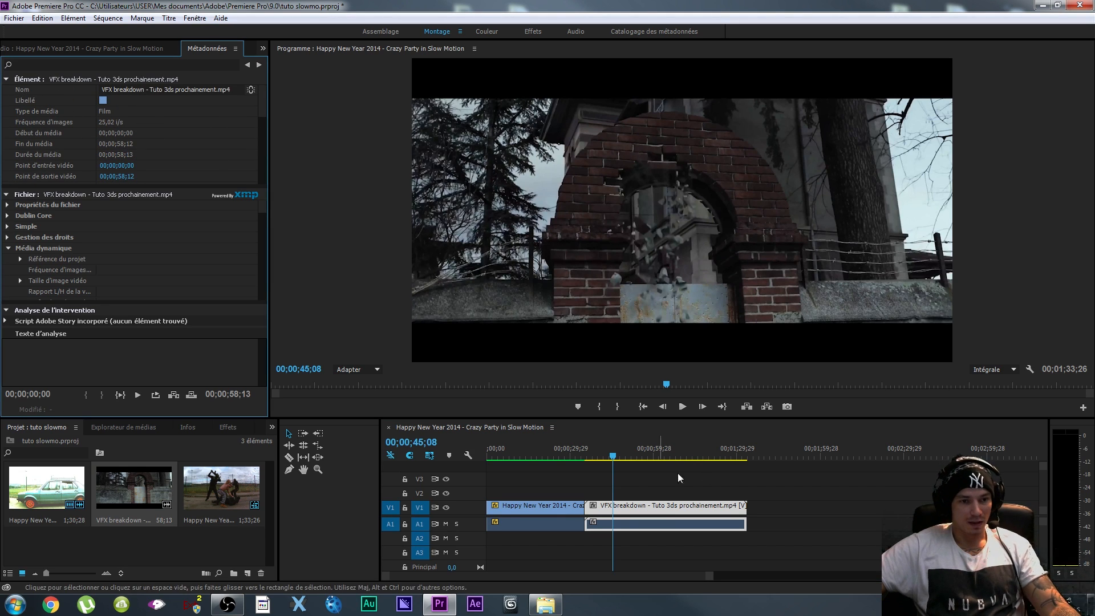
# Step: Split the VFX breakdown clip where the arch begins to shatter, around 00;00;44, and delete the part before it
pyautogui.moveTo(613, 456); pyautogui.dragTo(605, 456)
pyautogui.press('j')
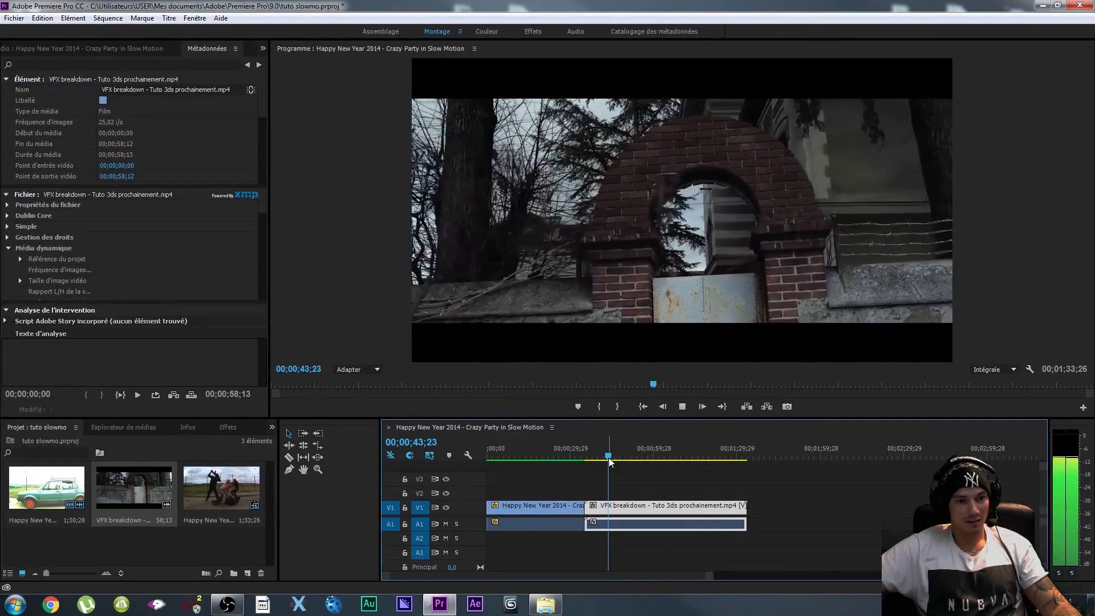
pyautogui.press('space')
pyautogui.hotkey('ctrl', 'k')
pyautogui.click(597, 510)
pyautogui.press('Delete')
# Step: Split the VFX breakdown clip at 00;00;51;00 and delete everything after the cut
pyautogui.moveTo(609, 457); pyautogui.dragTo(629, 459)
pyautogui.click(660, 511)
pyautogui.hotkey('ctrl', 'k')
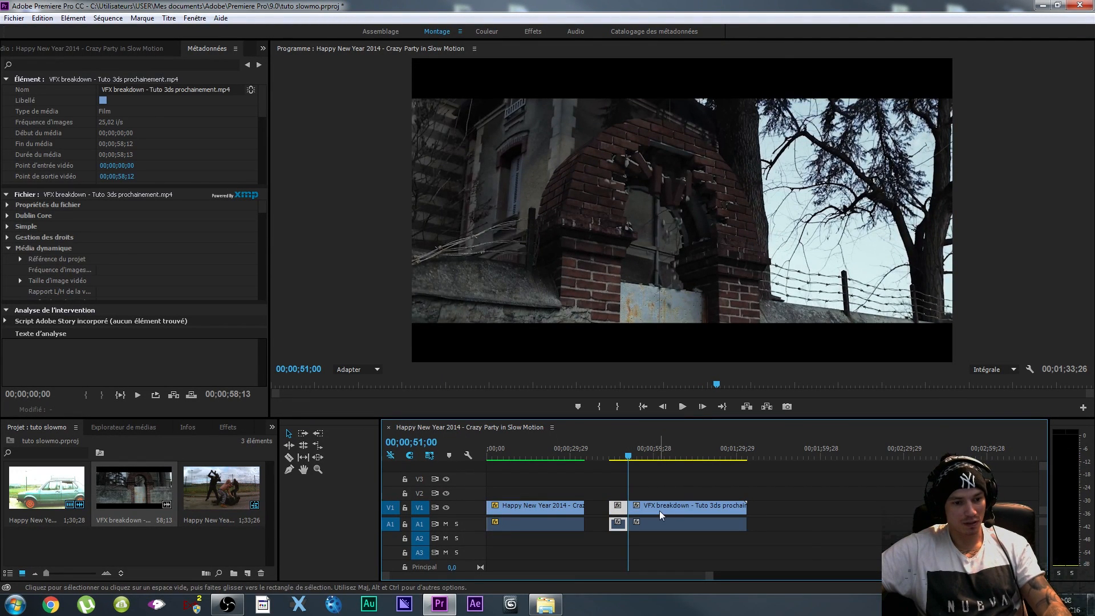
pyautogui.click(660, 511)
pyautogui.press('Delete')
# Step: Delete the Happy New Year clip from the timeline and move the trimmed VFX breakdown clip to the sequence start
pyautogui.moveTo(623, 509); pyautogui.dragTo(599, 509)
pyautogui.moveTo(628, 455); pyautogui.dragTo(587, 454)
pyautogui.click(572, 508)
pyautogui.press('Delete')
pyautogui.moveTo(594, 512); pyautogui.dragTo(495, 509)
pyautogui.moveTo(574, 460); pyautogui.dragTo(419, 462)
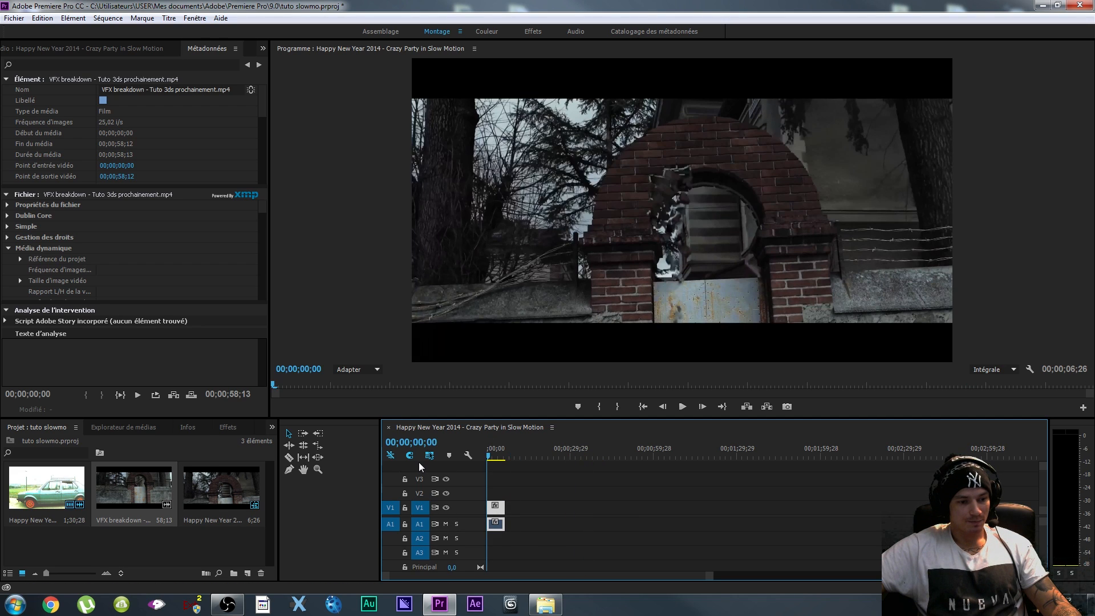
# Step: Set the trimmed VFX breakdown clip to 50% speed with Flux optique time interpolation
pyautogui.click(495, 506)
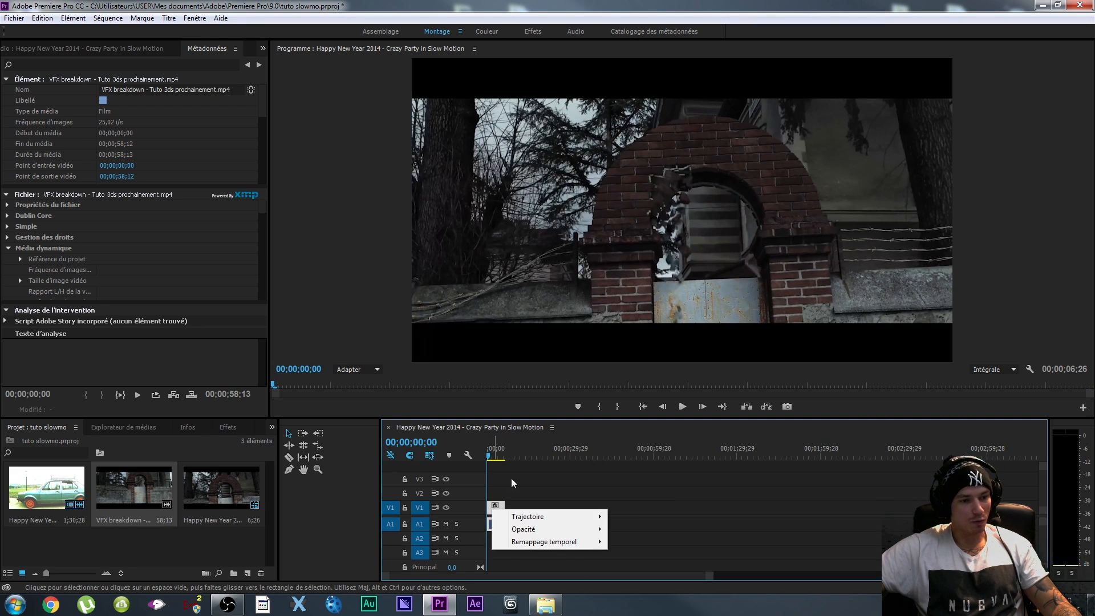
pyautogui.rightClick(494, 507)
pyautogui.click(538, 324)
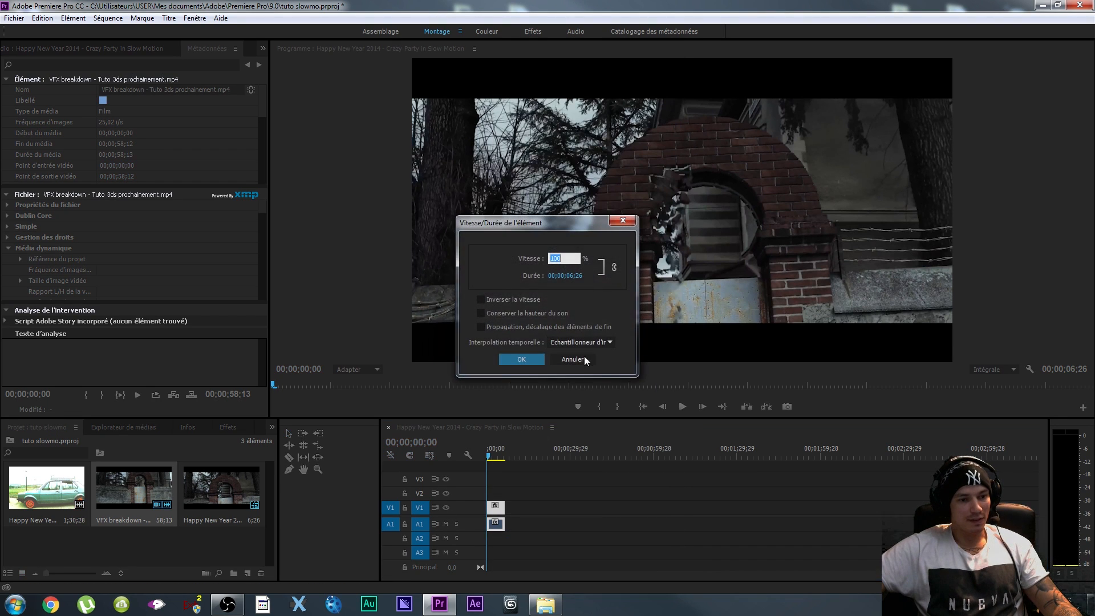
pyautogui.write('50')
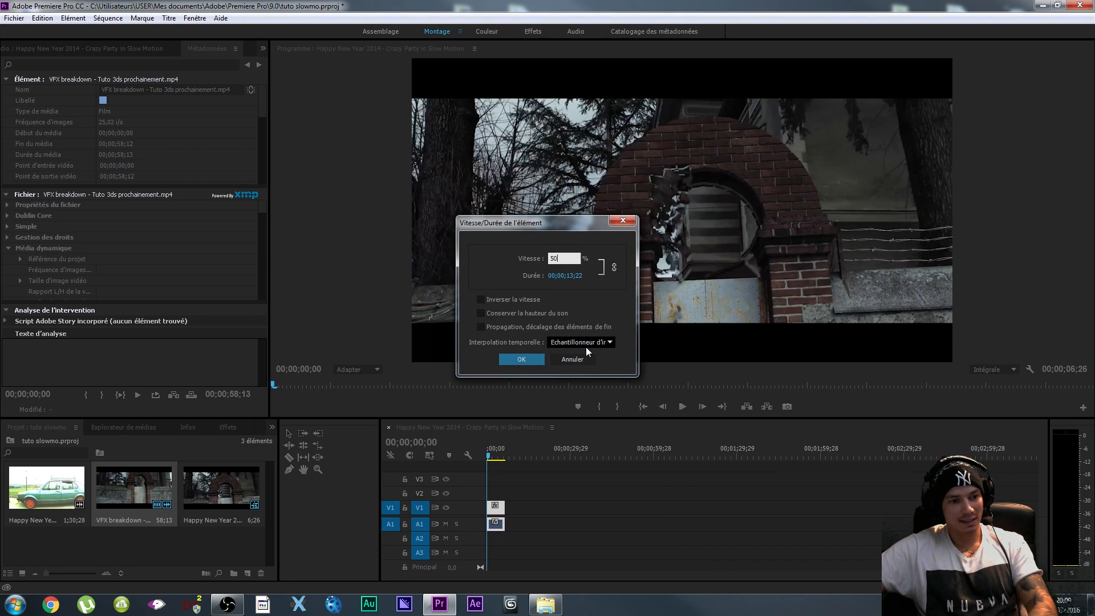
pyautogui.click(586, 345)
pyautogui.click(581, 383)
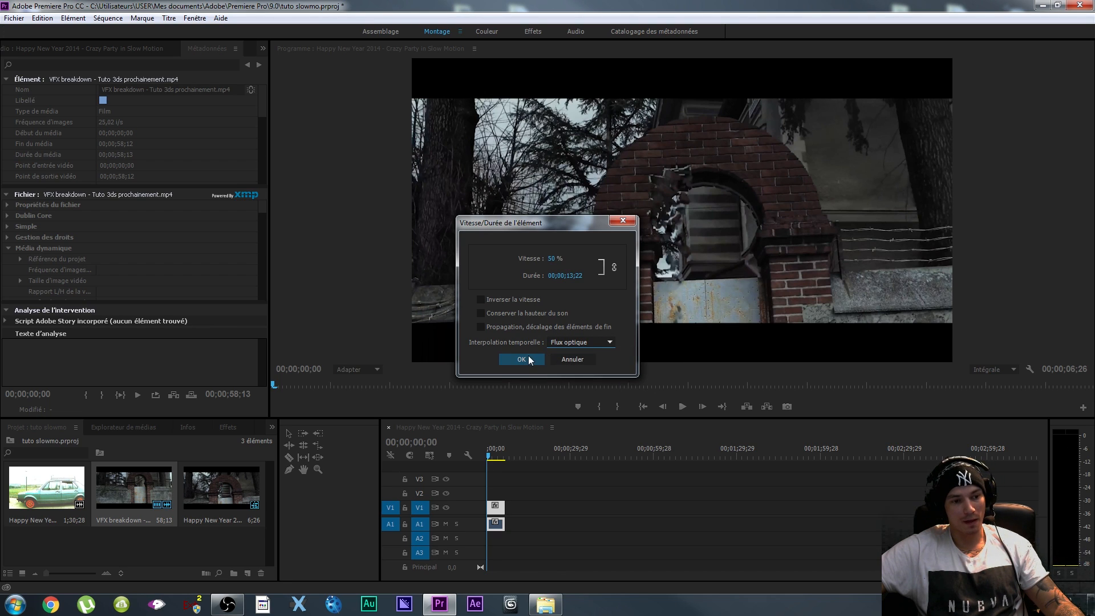
pyautogui.moveTo(500, 228); pyautogui.dragTo(511, 233)
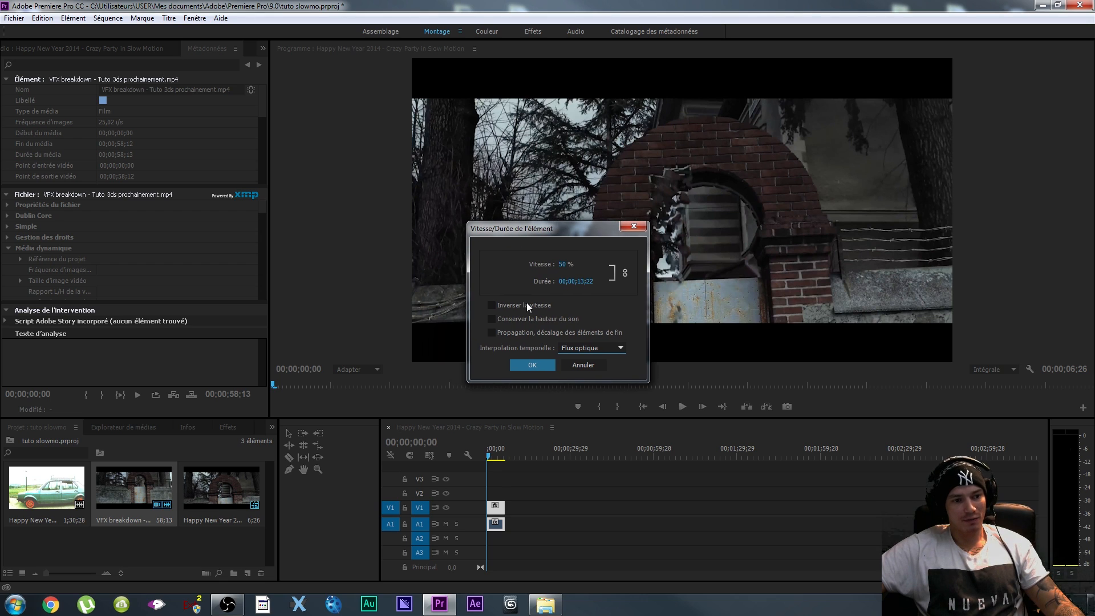
pyautogui.click(531, 368)
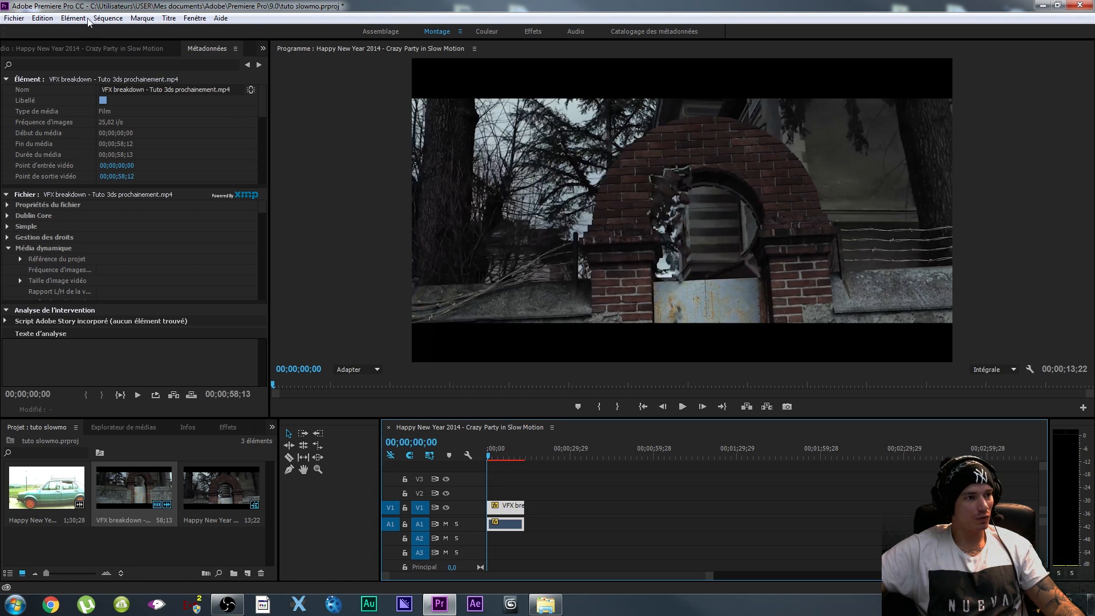
# Step: Render the slowed VFX breakdown clip from the in point to the out point
pyautogui.click(108, 18)
pyautogui.click(153, 61)
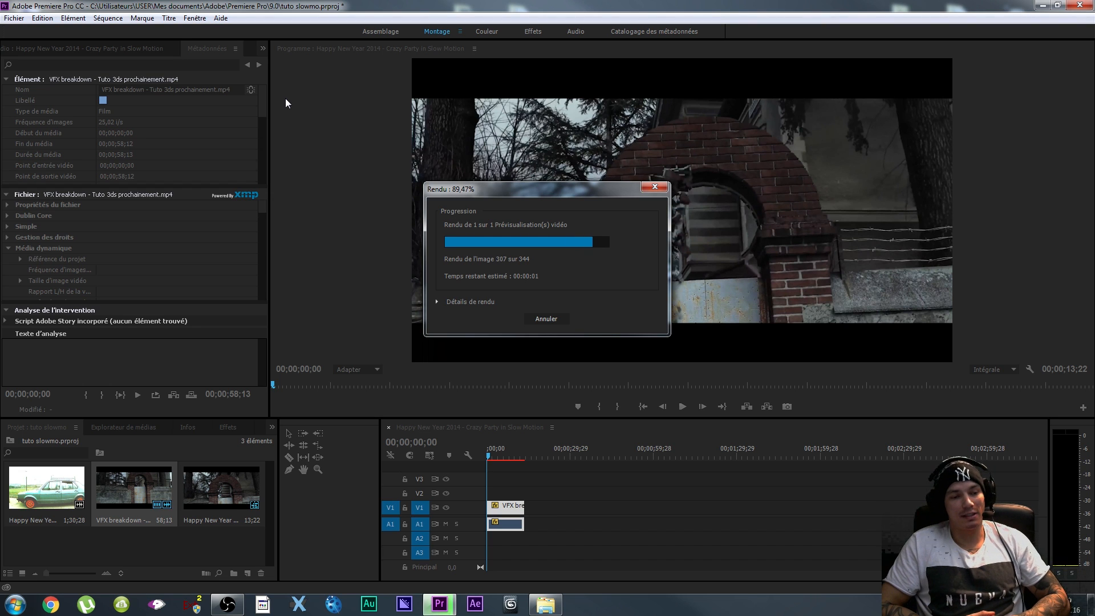
pyautogui.press('space')
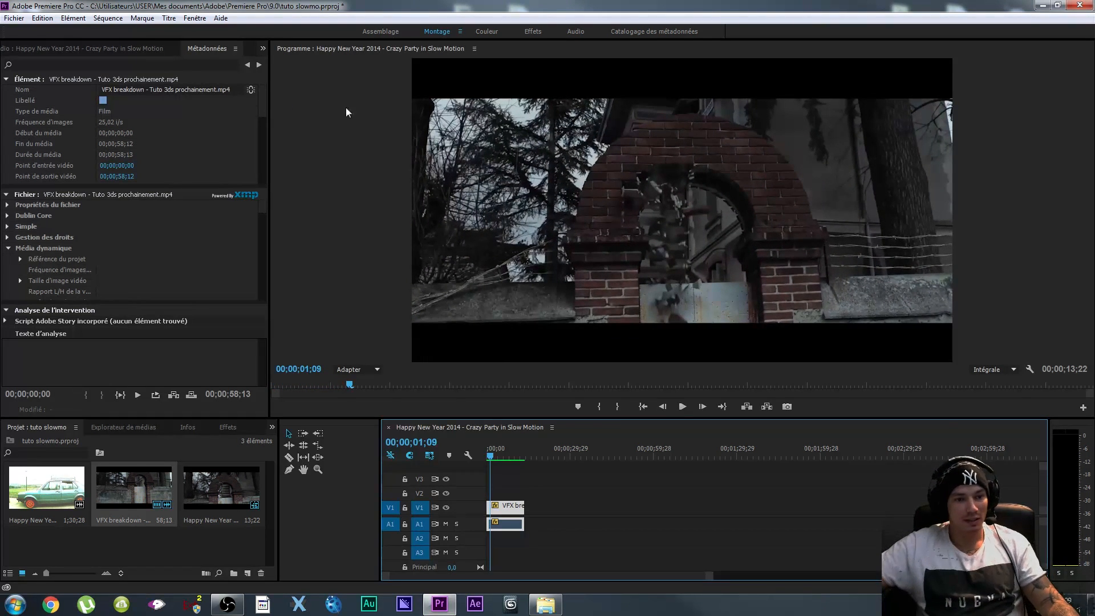
# Step: Play the half-speed VFX breakdown clip full screen twice to judge how the optical flow handles the shattering arch
pyautogui.click(485, 456)
pyautogui.hotkey('ctrl', '`')
pyautogui.press('space')
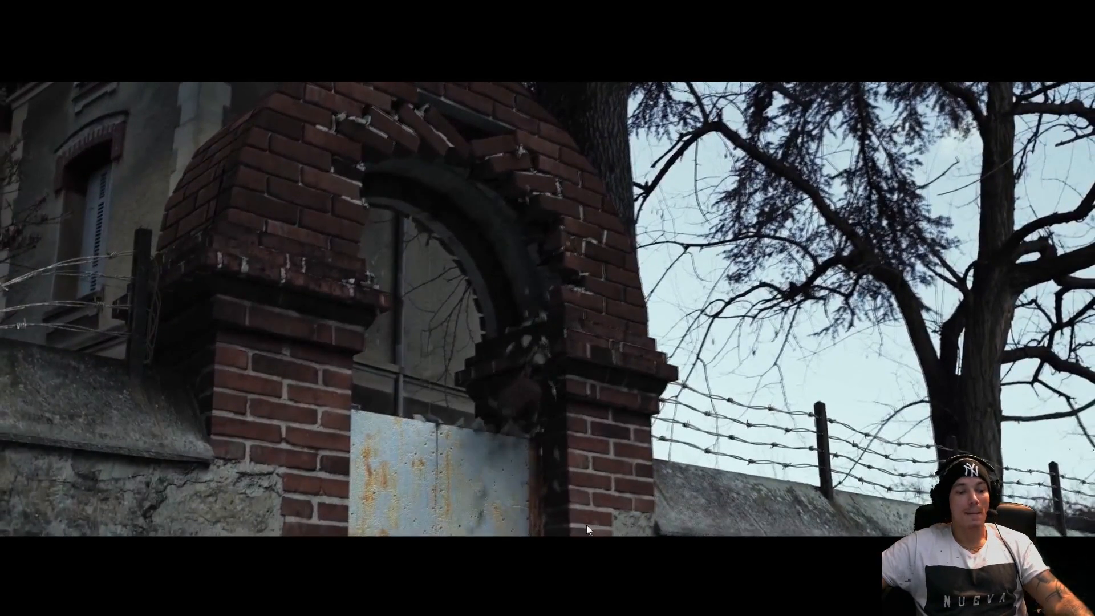
pyautogui.press('Escape')
pyautogui.moveTo(519, 456); pyautogui.dragTo(488, 460)
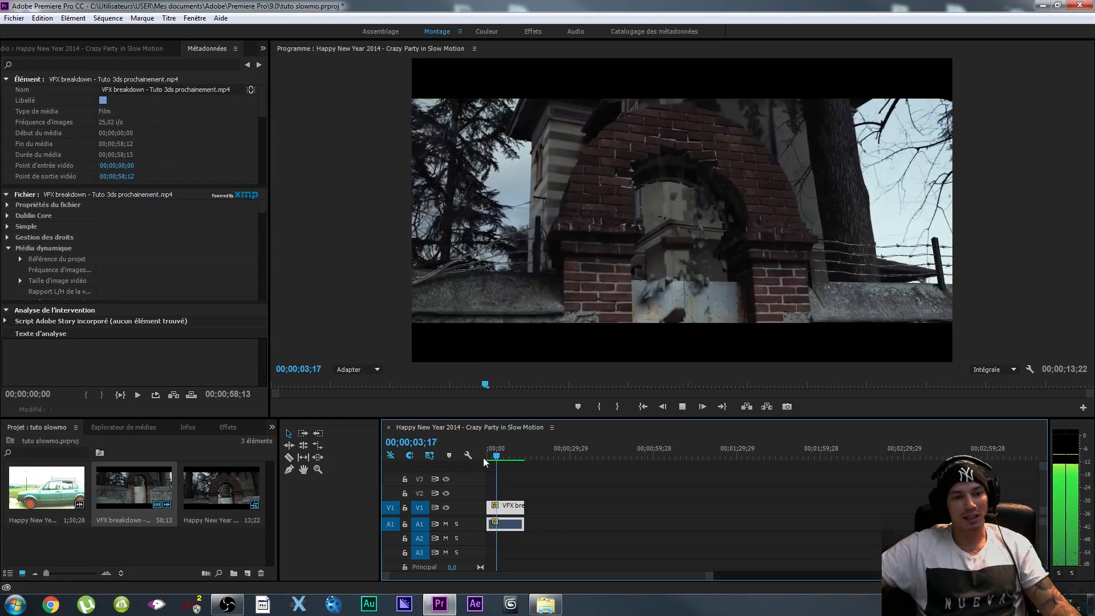
pyautogui.press('space')
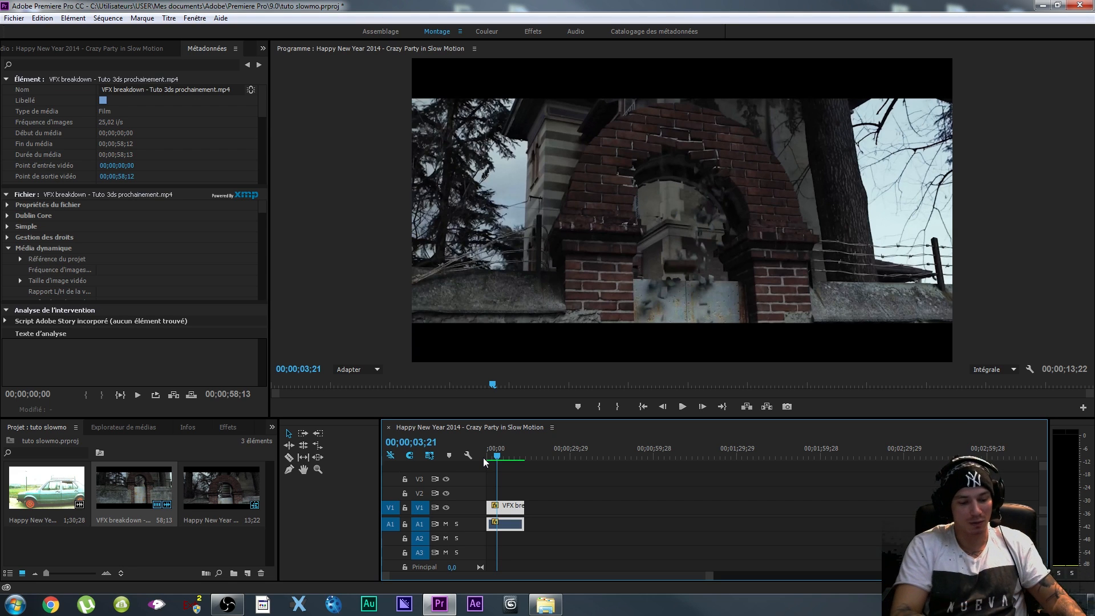
pyautogui.hotkey('ctrl', '`')
pyautogui.press('space')
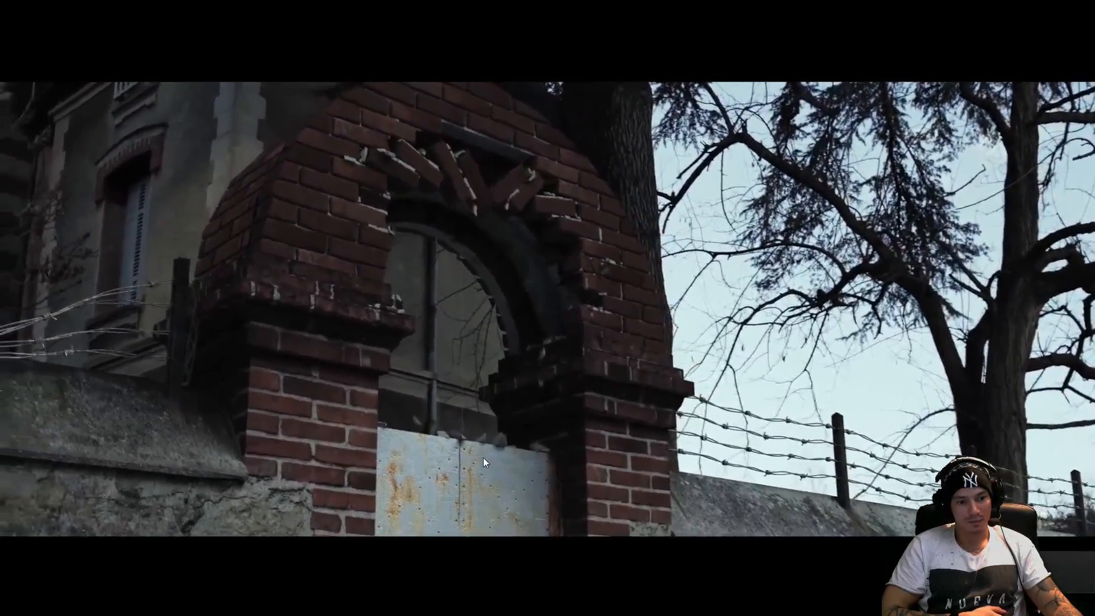
pyautogui.press('Escape')
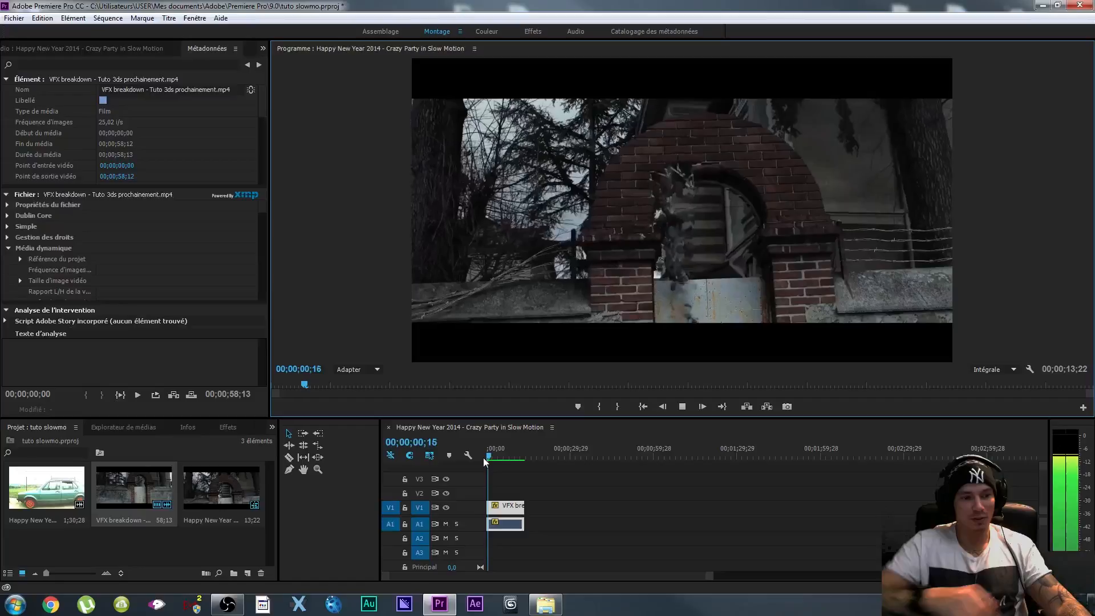
pyautogui.press('space')
# Step: Append the VFX breakdown footage again after the slowed clip and trim away everything past 00;00;20;08
pyautogui.click(504, 513)
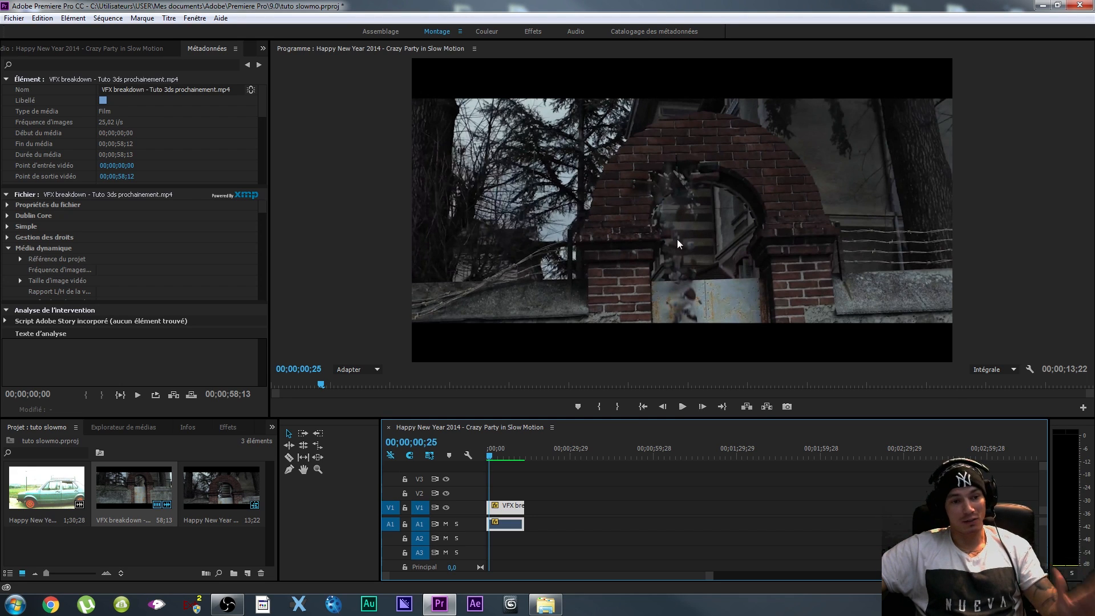
pyautogui.moveTo(139, 498); pyautogui.dragTo(530, 523)
pyautogui.moveTo(523, 451); pyautogui.dragTo(545, 454)
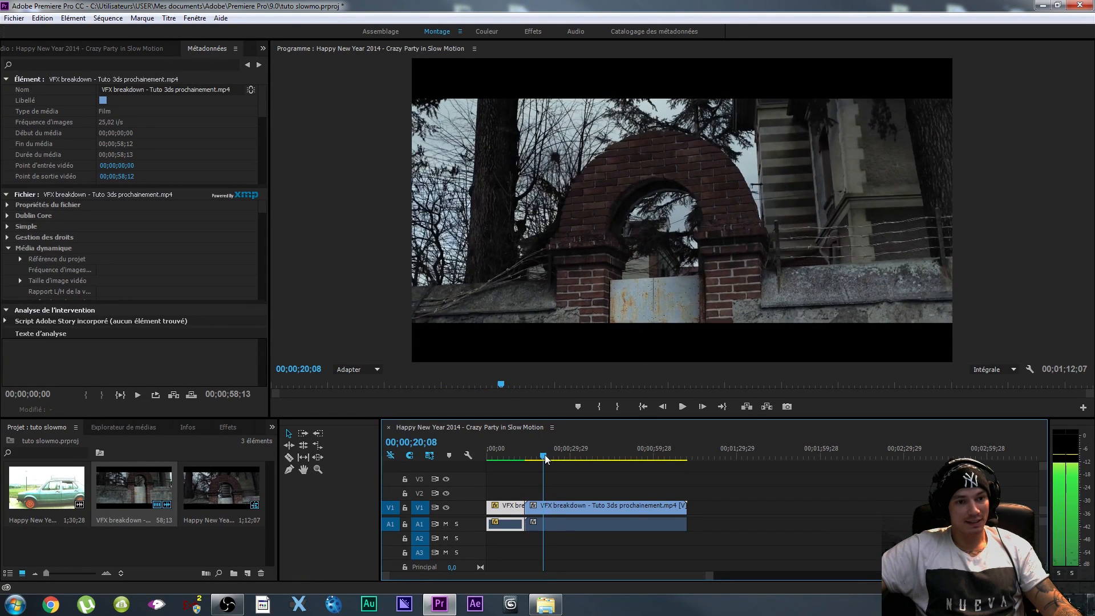
pyautogui.click(566, 509)
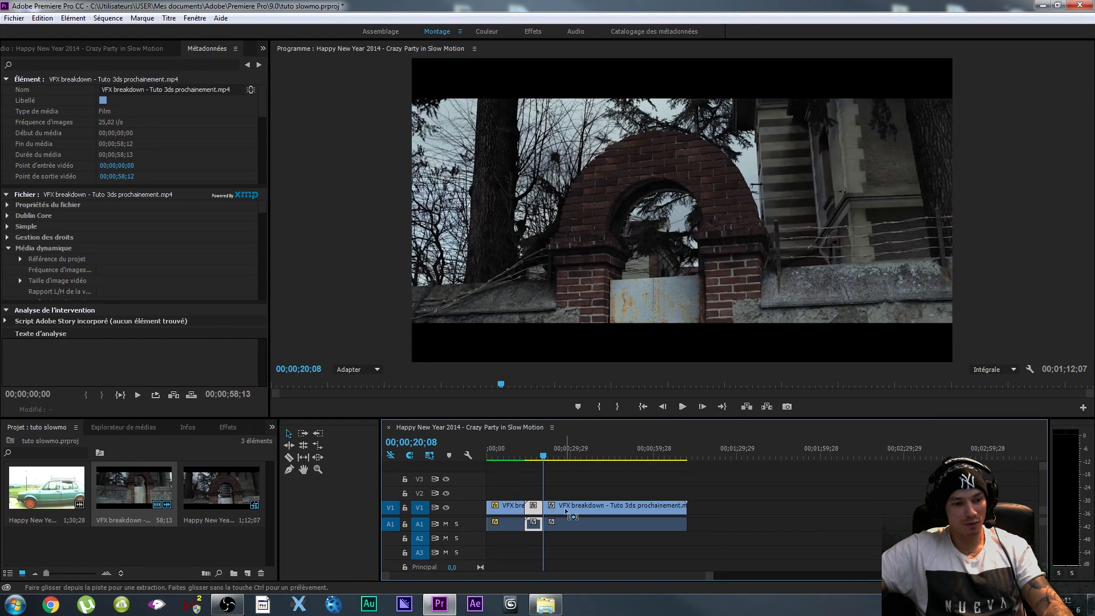
pyautogui.press('w')
# Step: Delete the half-speed clip, move the newly trimmed clip to the sequence start and enlarge the timeline's time scale
pyautogui.click(512, 508)
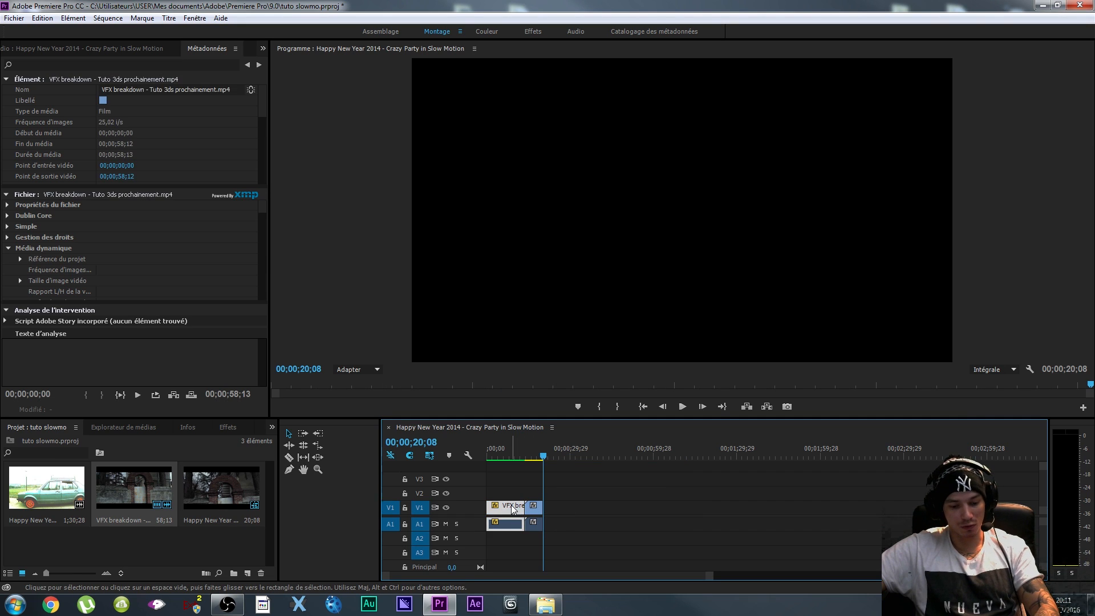
pyautogui.moveTo(541, 507); pyautogui.dragTo(503, 507)
pyautogui.click(529, 456)
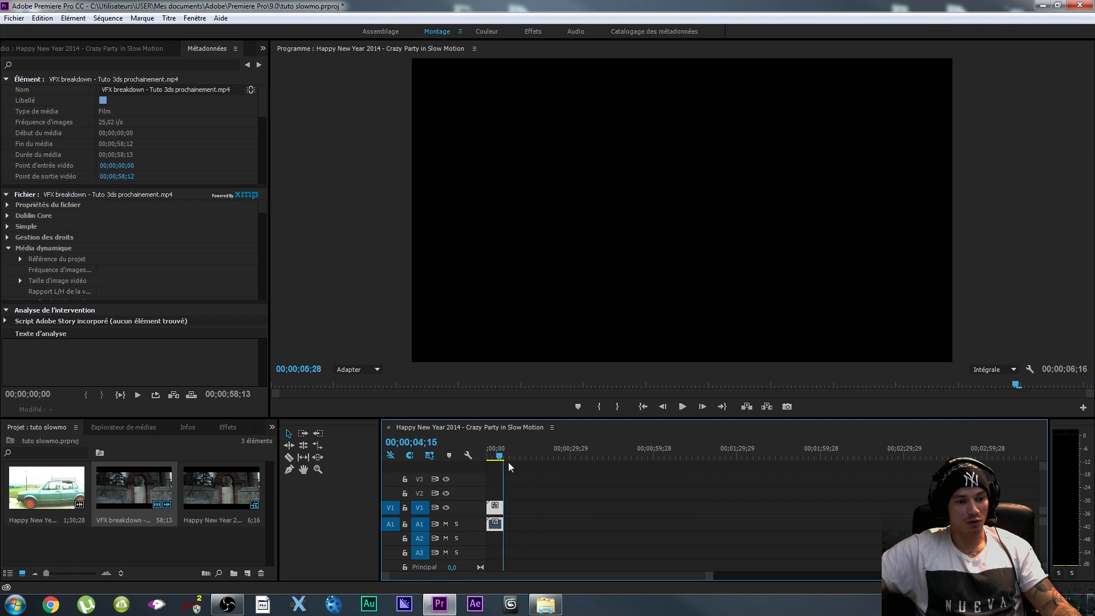
pyautogui.press('Home')
pyautogui.moveTo(713, 576); pyautogui.dragTo(584, 598)
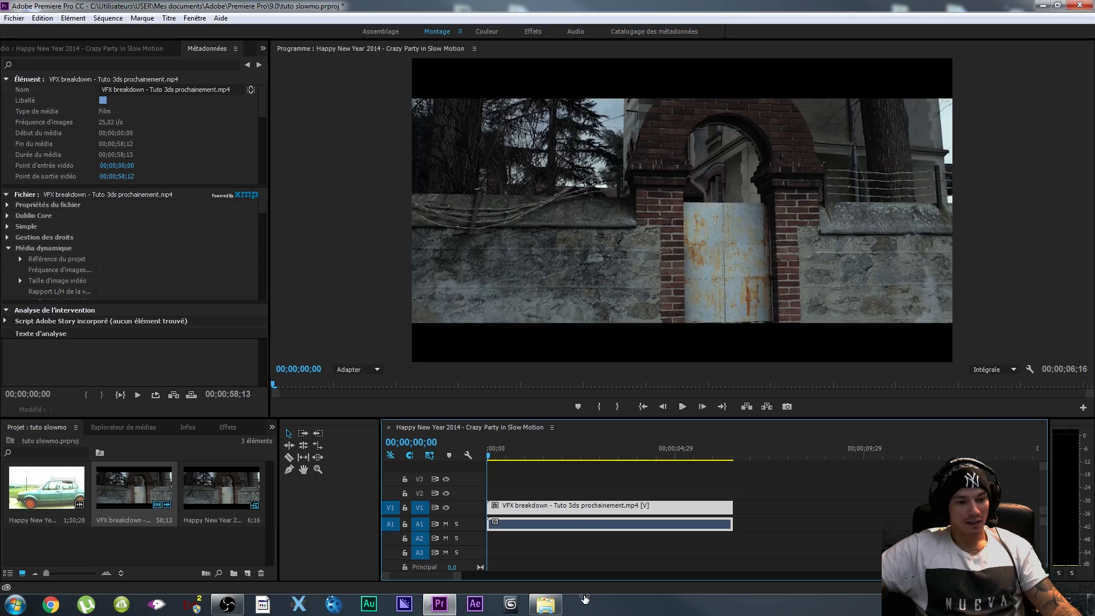
# Step: Preview the trimmed VFX breakdown clip at normal speed and set its speed to 30% with Flux optique time interpolation
pyautogui.press('space')
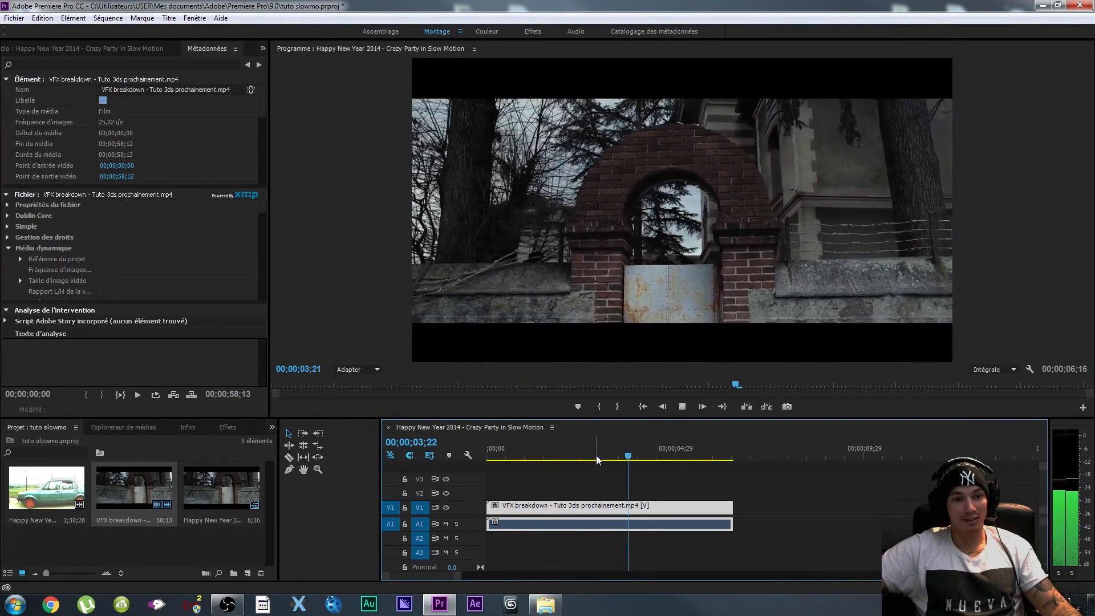
pyautogui.press('space')
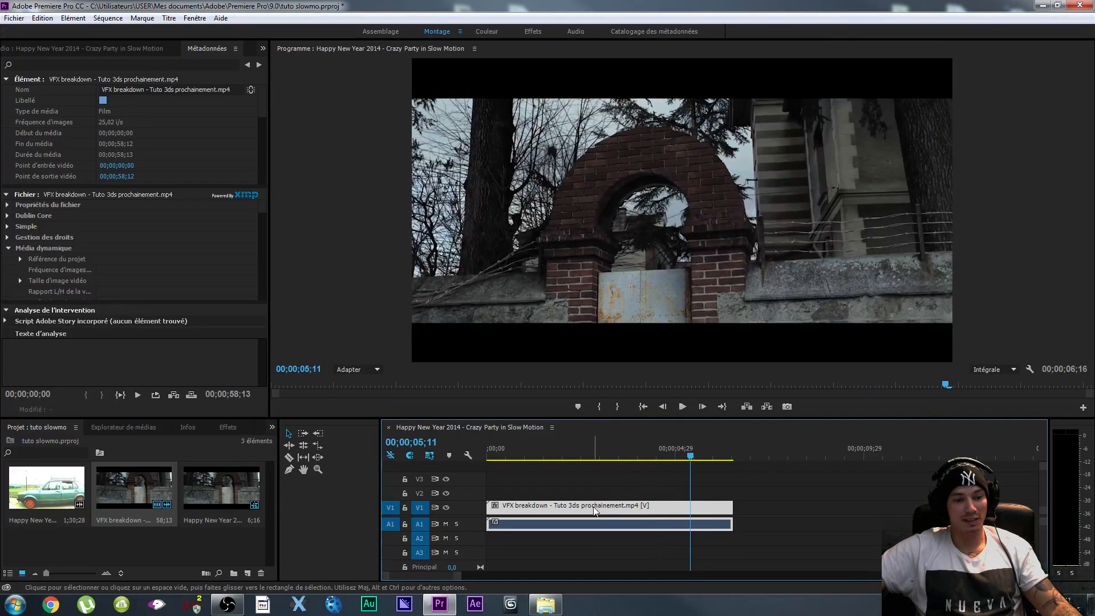
pyautogui.rightClick(595, 511)
pyautogui.click(626, 323)
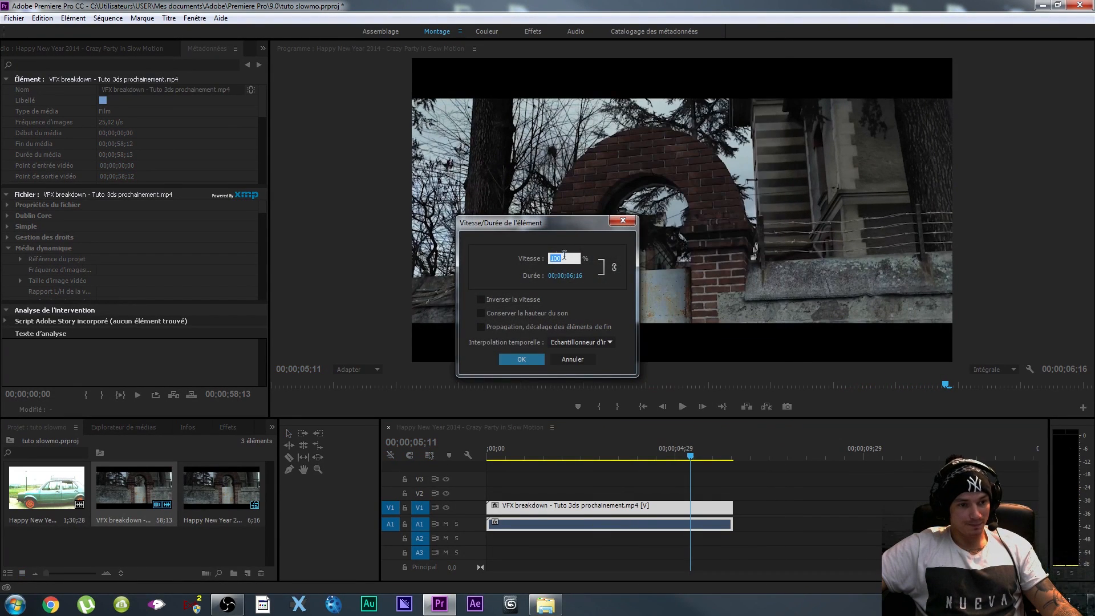
pyautogui.write('30')
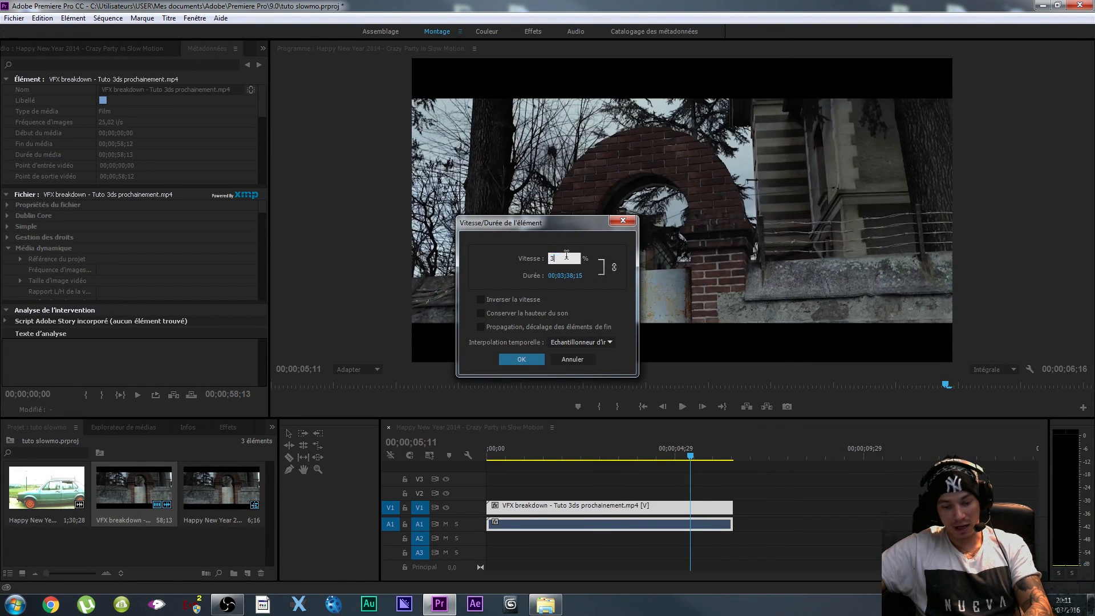
pyautogui.click(553, 345)
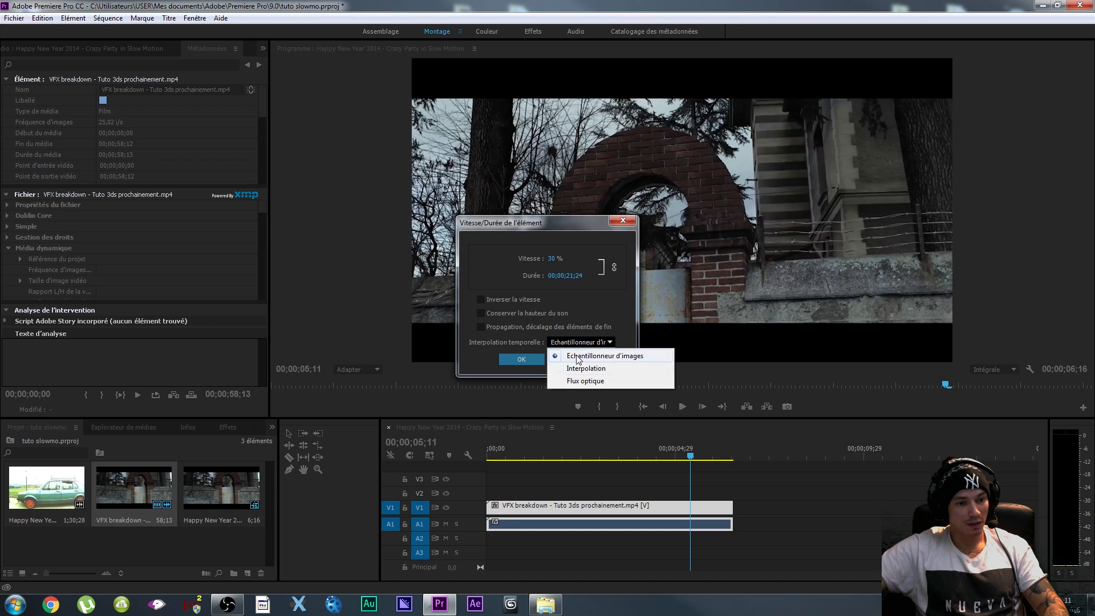
pyautogui.click(582, 382)
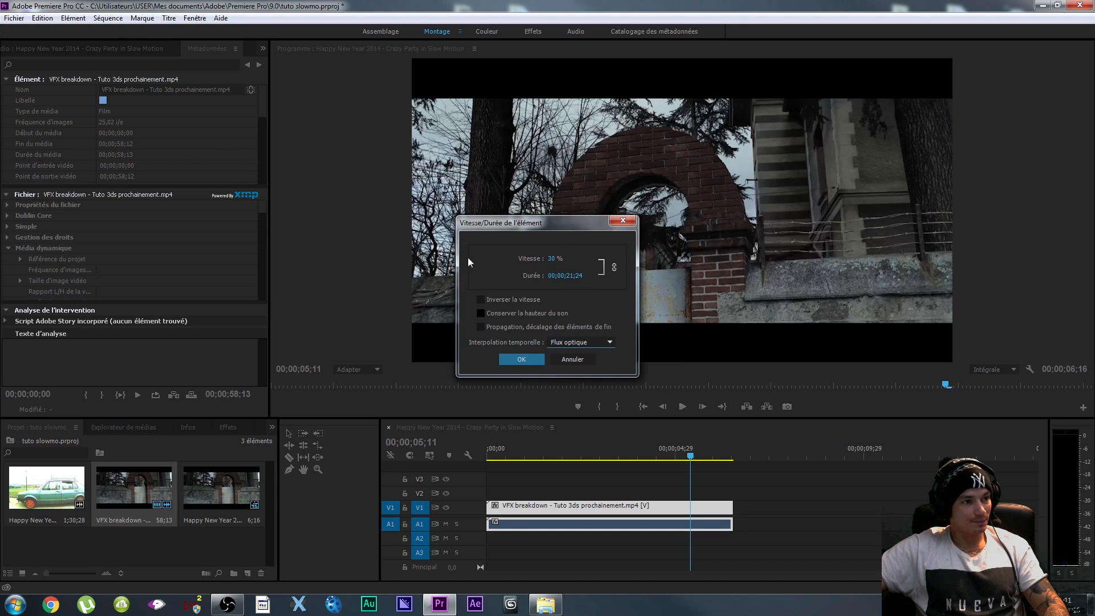
pyautogui.click(521, 359)
# Step: Render the slowed VFX breakdown clip at 30% from the in point to the out point and view its playback full screen
pyautogui.moveTo(451, 576); pyautogui.dragTo(494, 575)
pyautogui.click(97, 19)
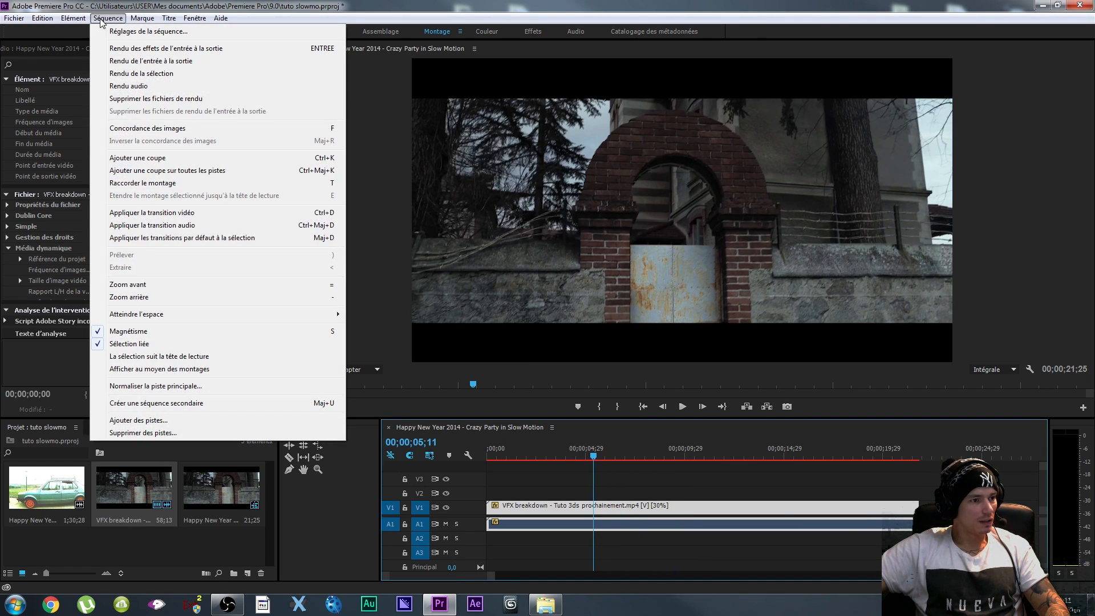
pyautogui.click(162, 62)
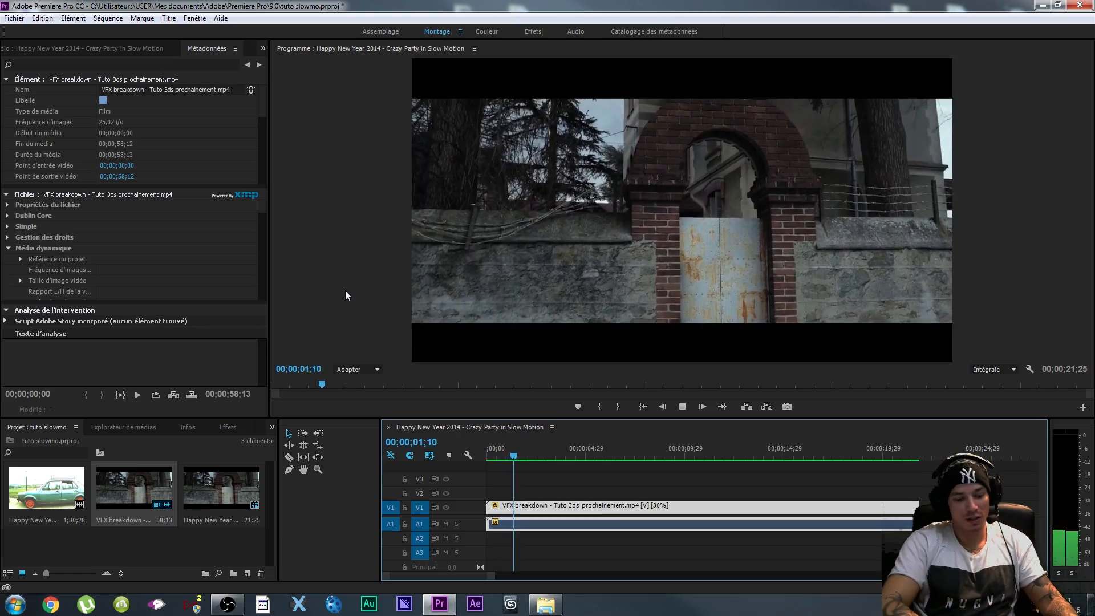
pyautogui.hotkey('ctrl', '`')
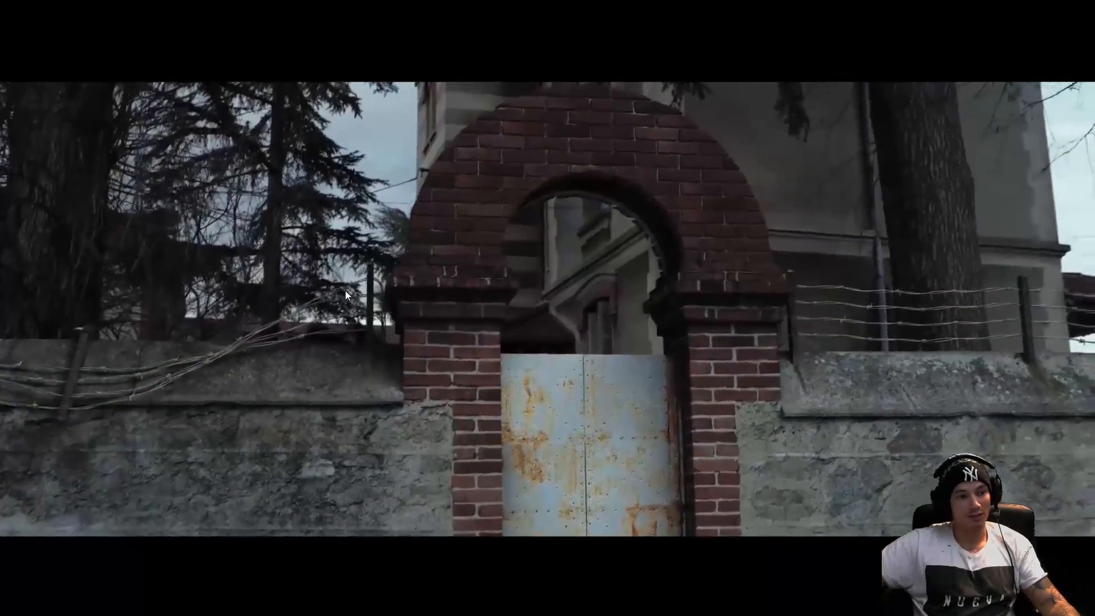